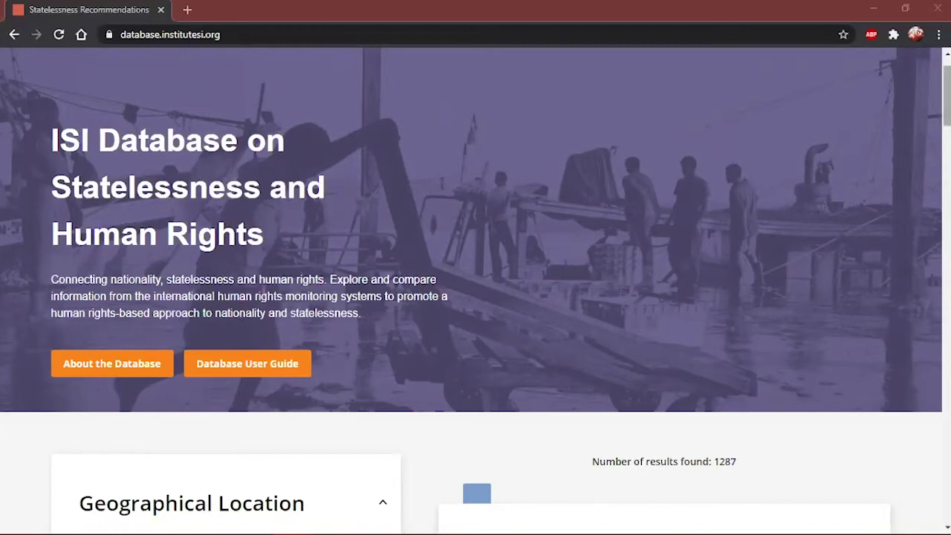
Examine the Geographical Location filter and the list of mechanisms offered by the UN Body filter
scroll(476, 268, down, 3)
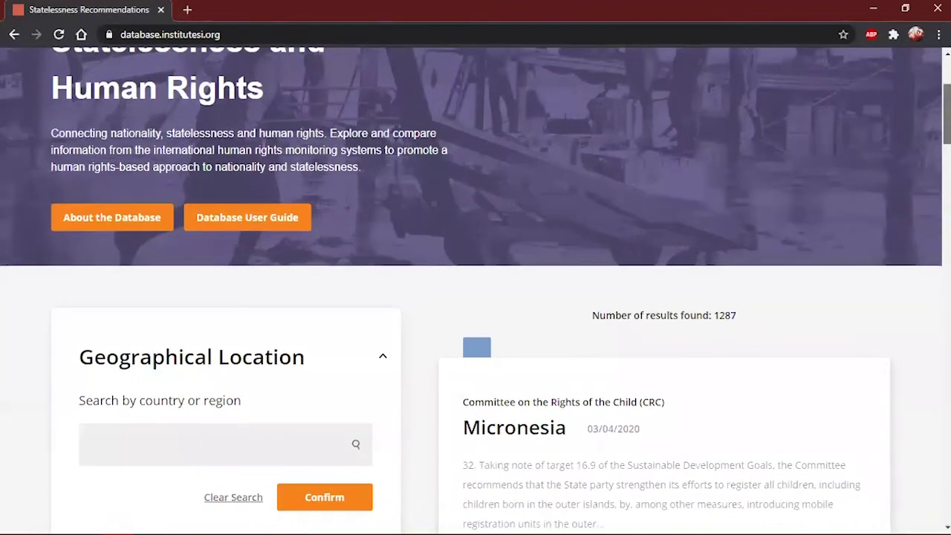
scroll(476, 297, down, 2)
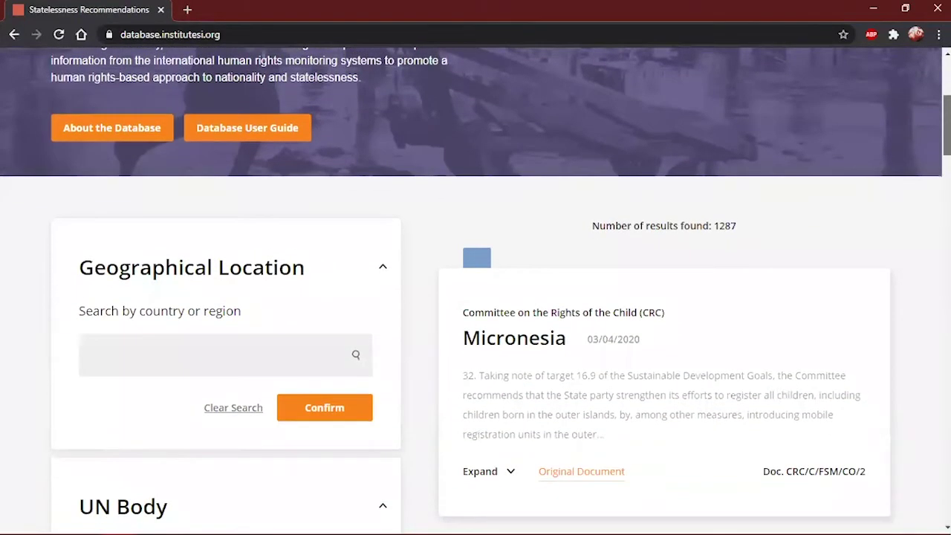
scroll(475, 297, down, 1)
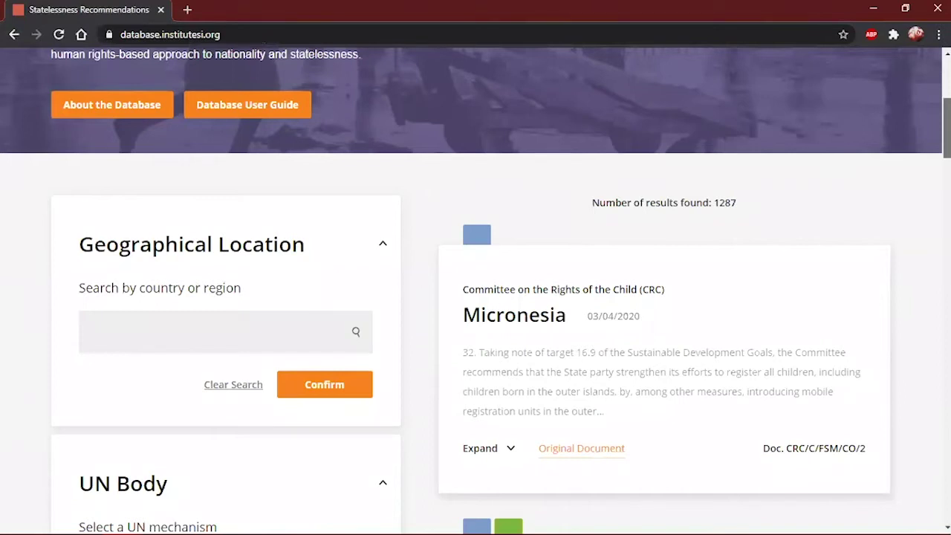
scroll(476, 271, down, 1)
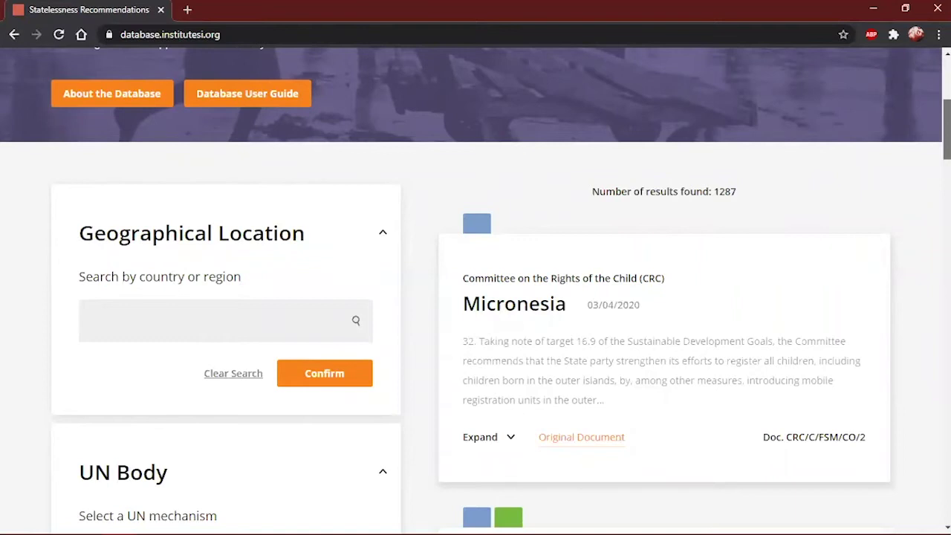
scroll(497, 168, down, 1)
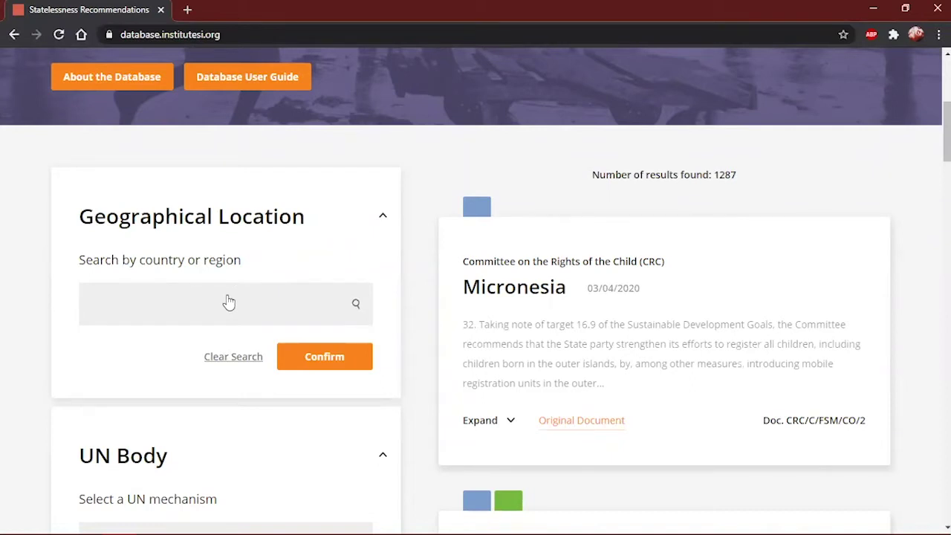
drag(946, 132, 947, 159)
click(327, 323)
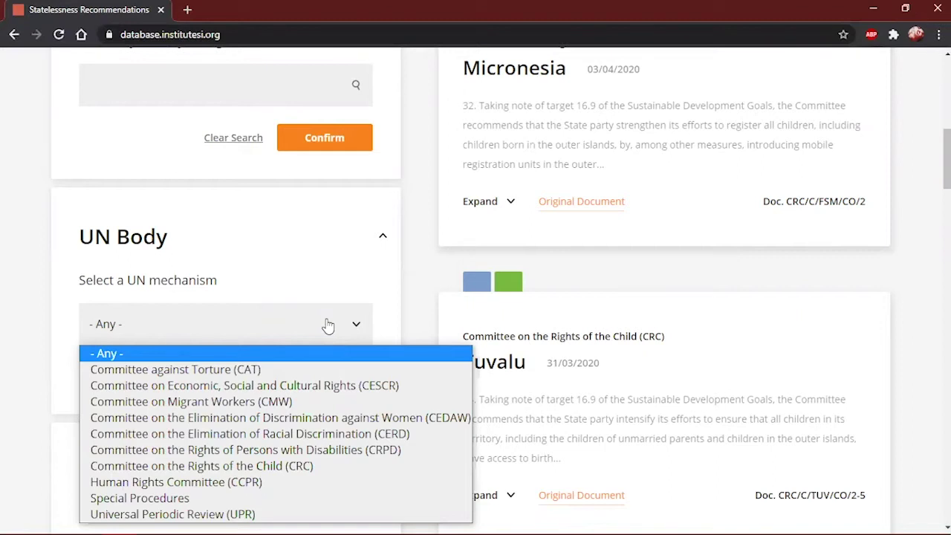
click(328, 326)
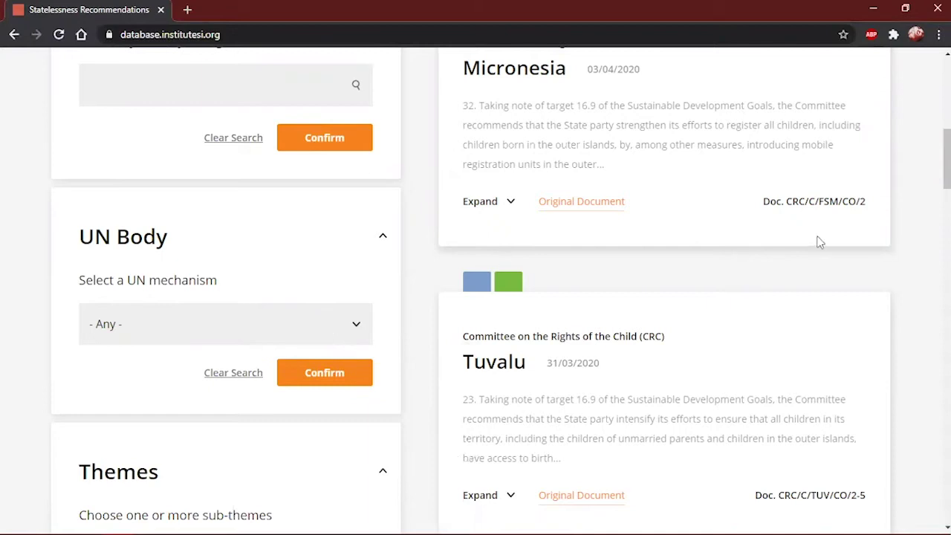
Look through the whole list of sub-themes in the Themes filter and collapse the filter again
scroll(664, 290, down, 3)
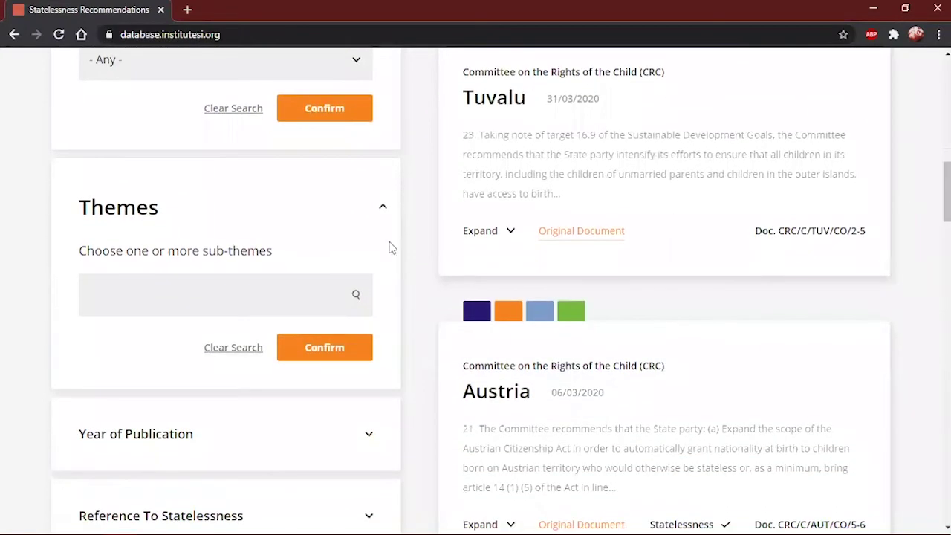
click(248, 297)
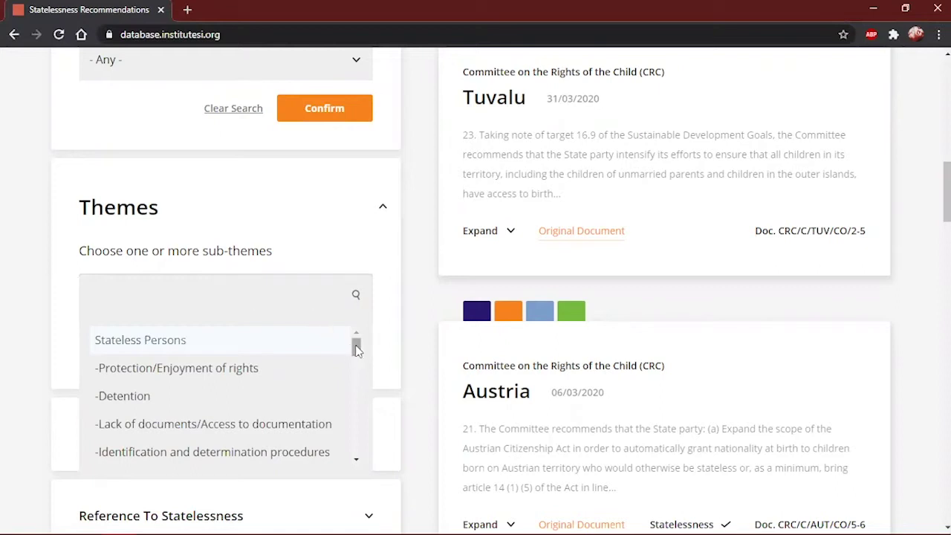
drag(356, 350, 357, 354)
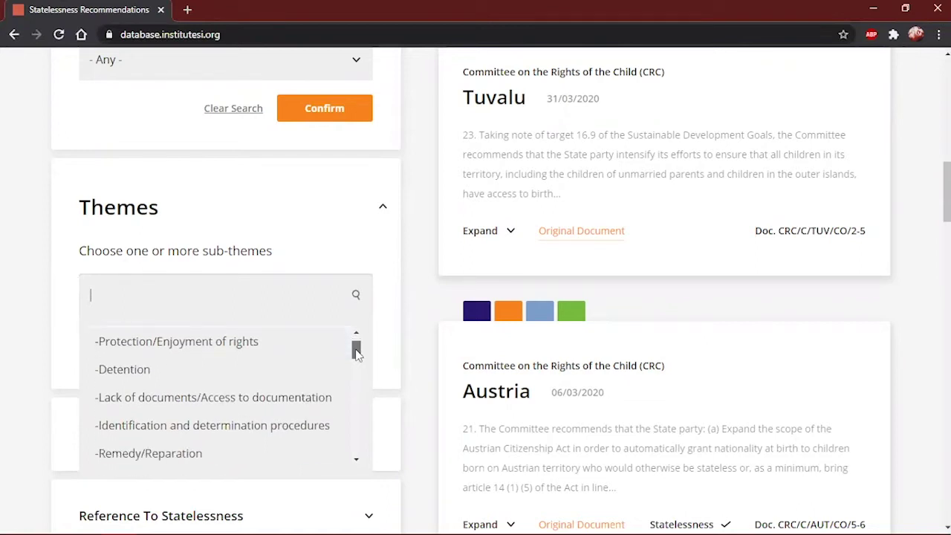
drag(356, 354, 357, 376)
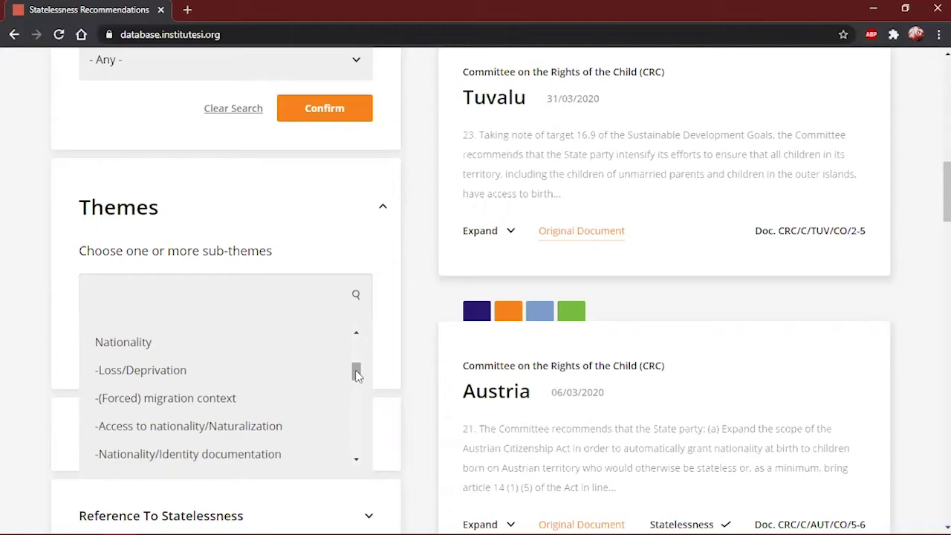
drag(355, 371, 356, 373)
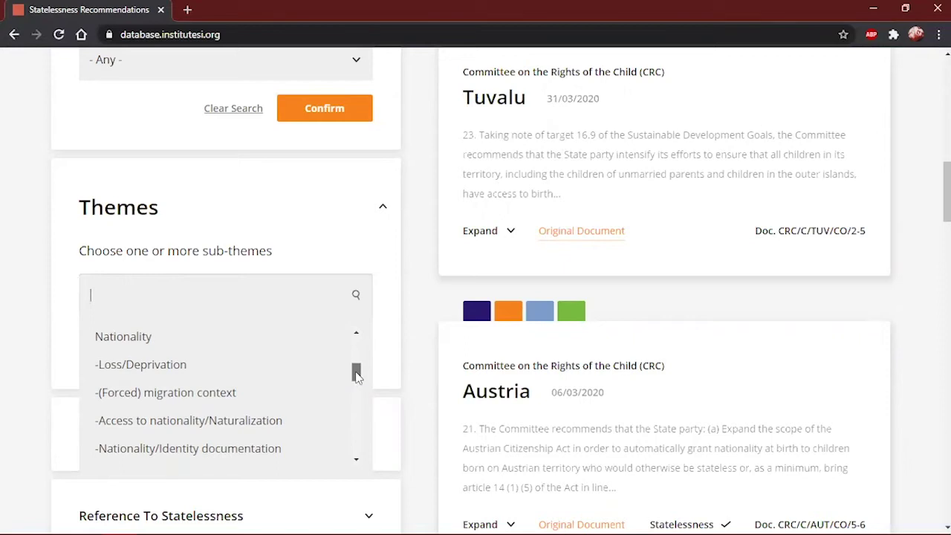
drag(356, 377, 356, 398)
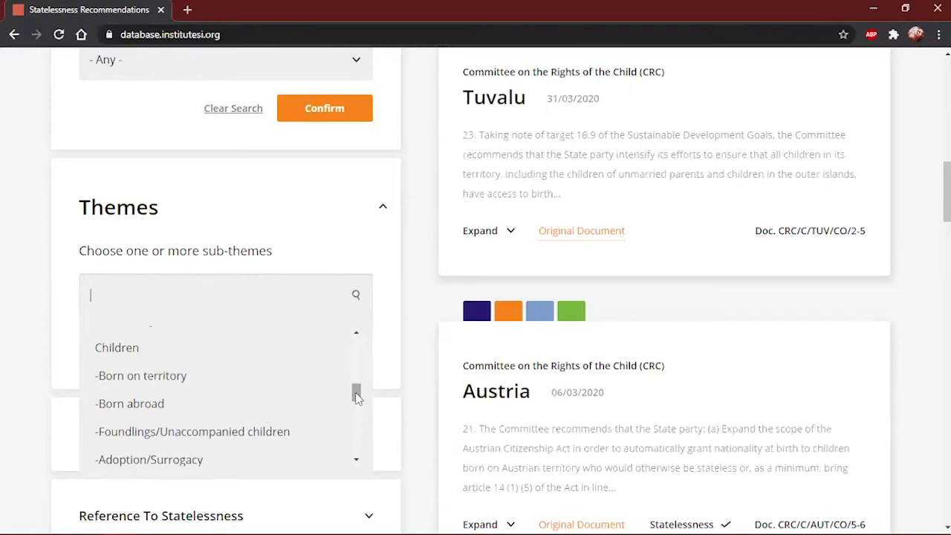
drag(356, 398, 356, 423)
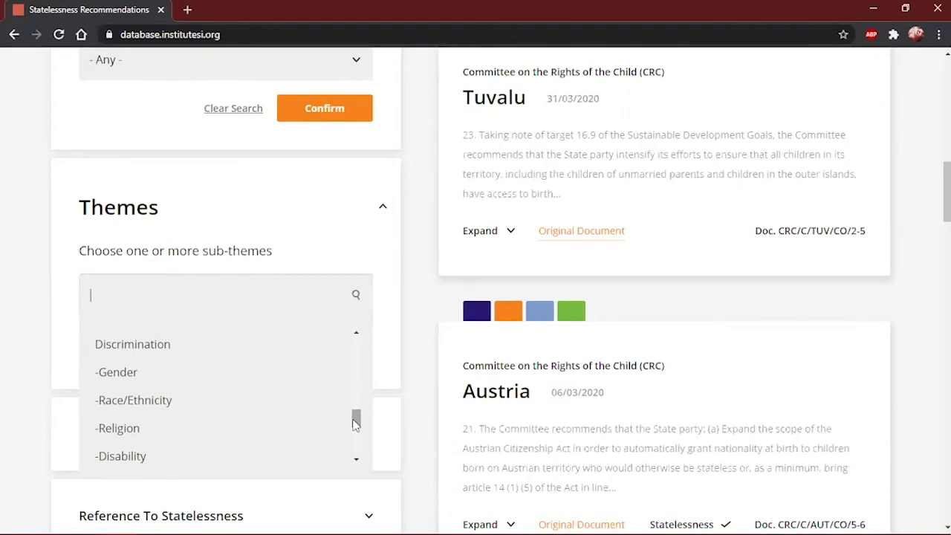
click(355, 421)
drag(355, 420, 354, 443)
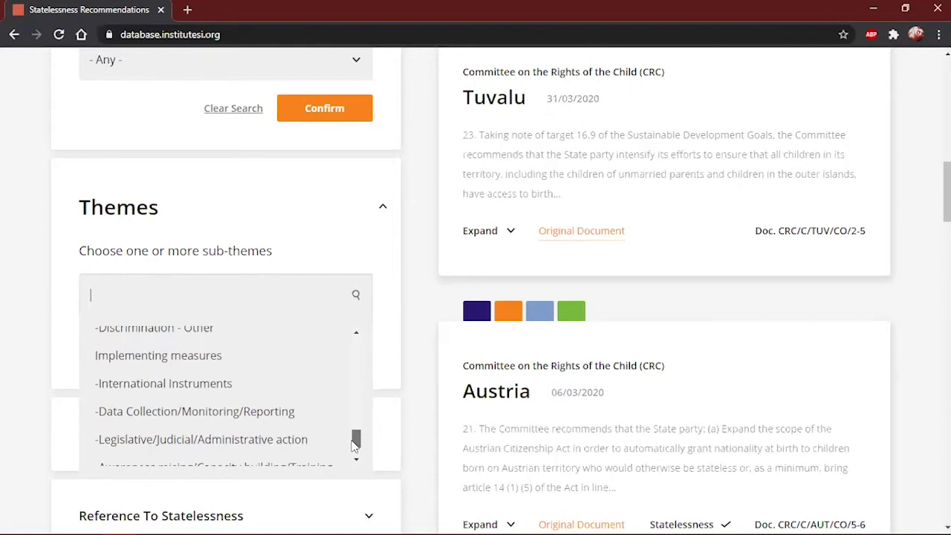
drag(355, 443, 354, 443)
drag(352, 440, 354, 453)
click(380, 215)
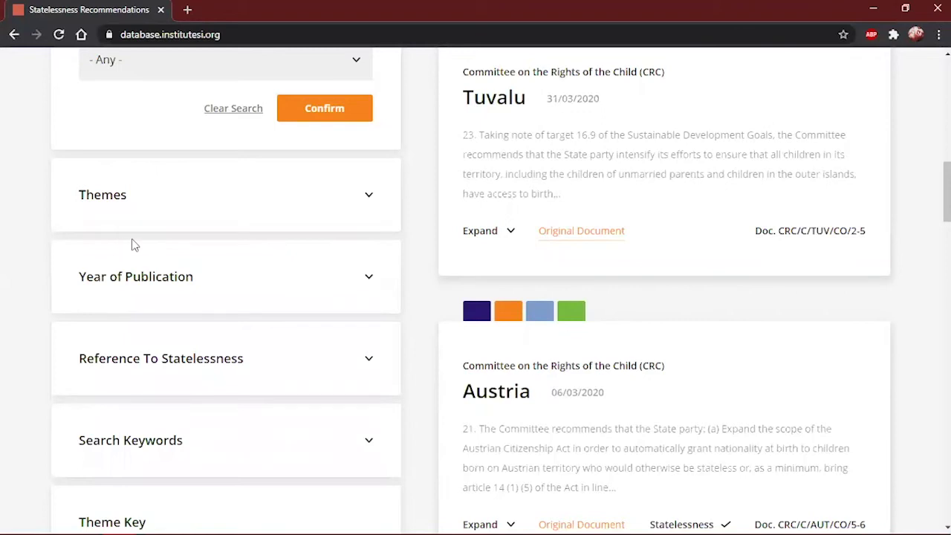
Examine the Year of Publication filter and the options offered by the Reference To Statelessness filter
click(244, 283)
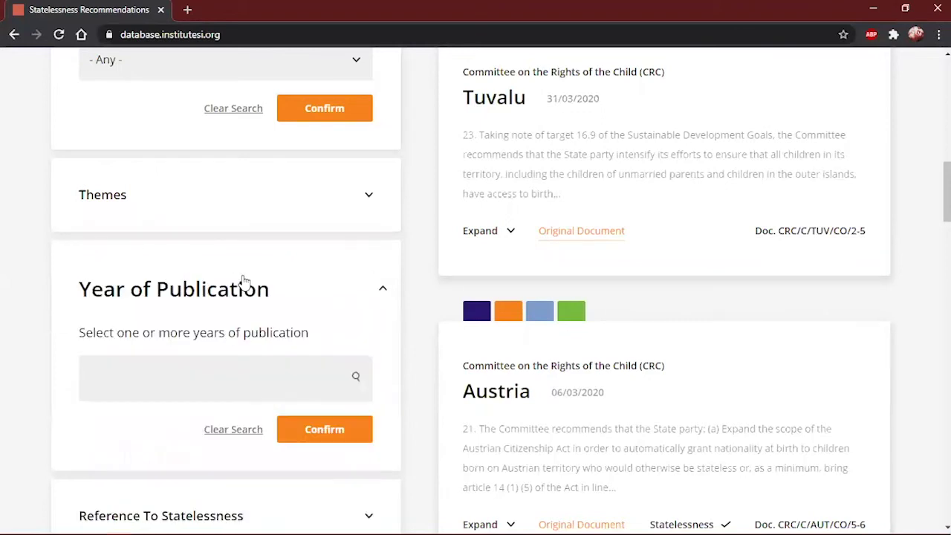
click(244, 282)
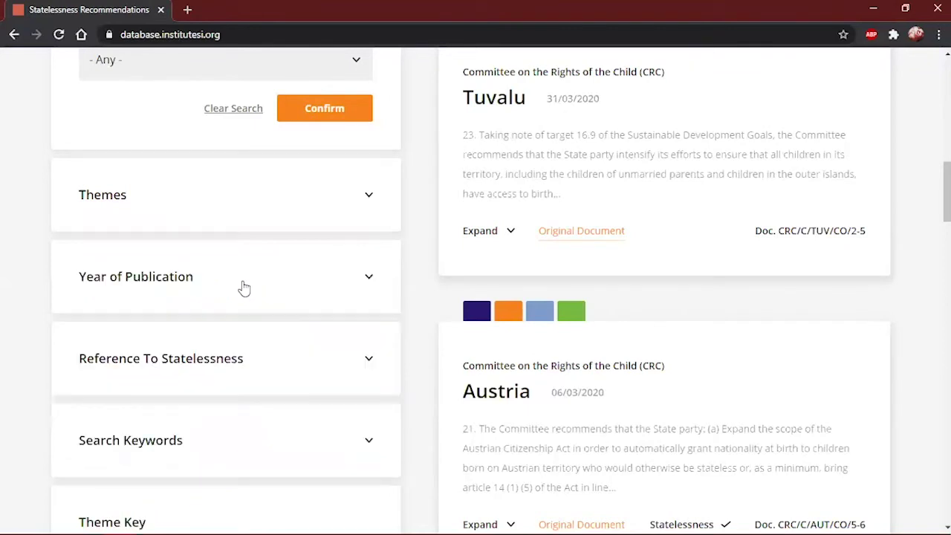
click(260, 364)
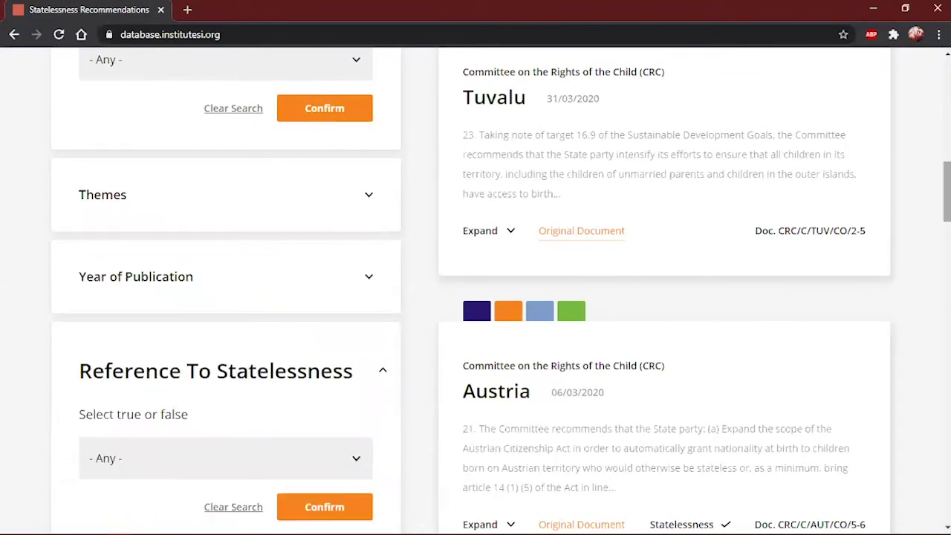
scroll(476, 290, down, 2)
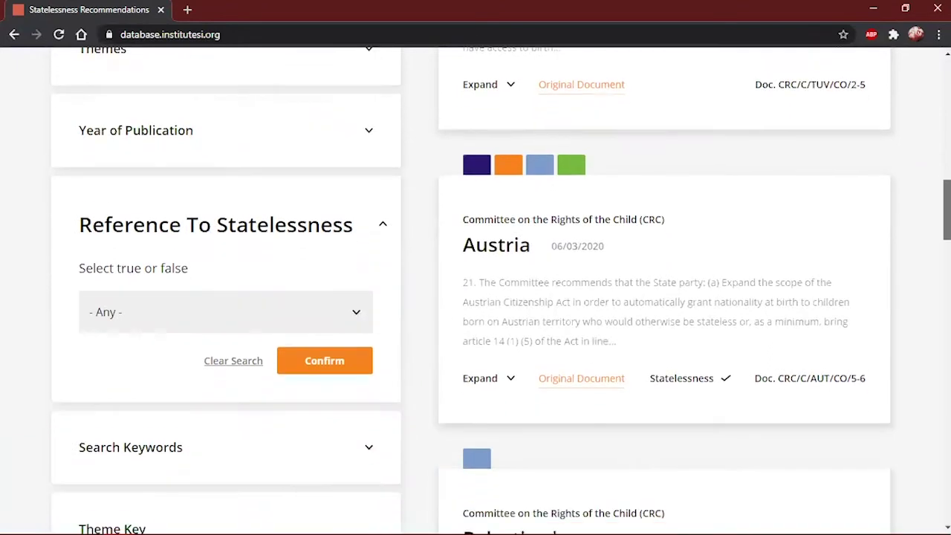
drag(947, 211, 947, 214)
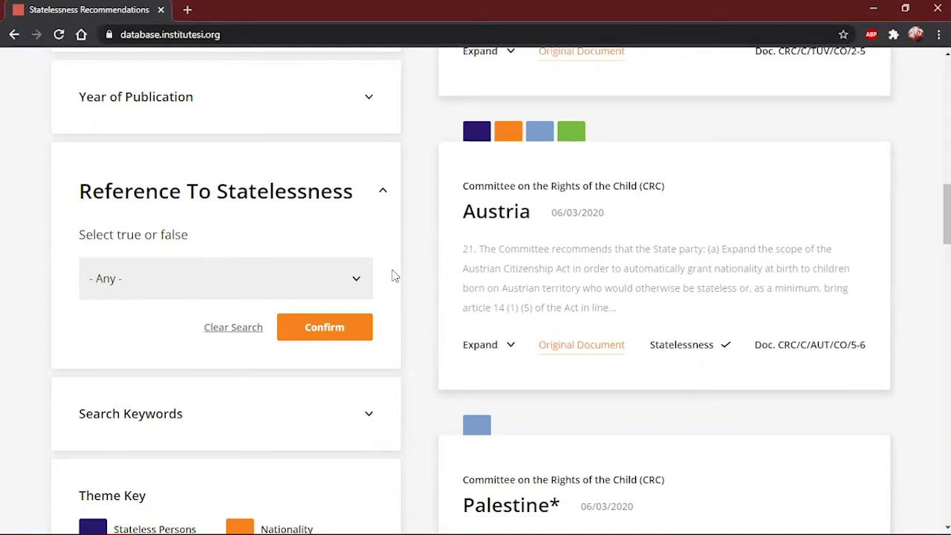
click(336, 279)
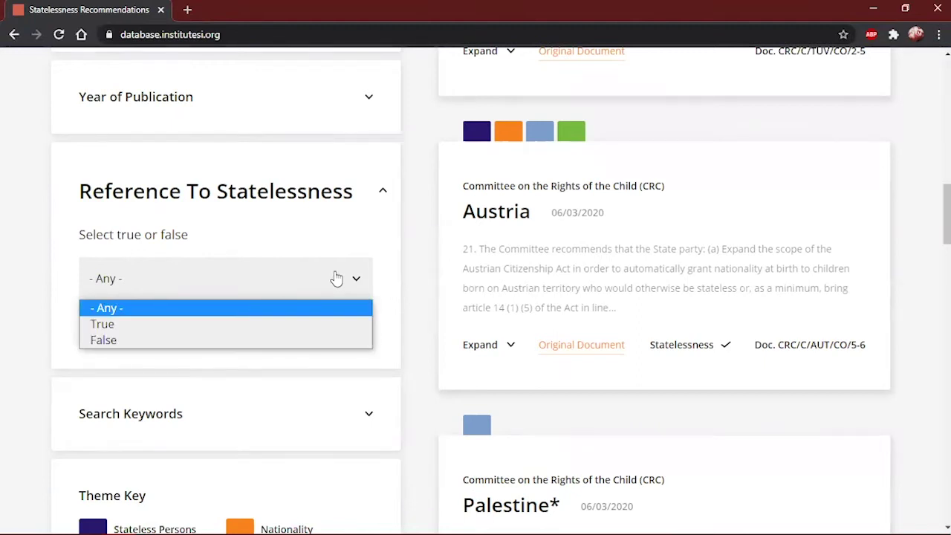
click(336, 278)
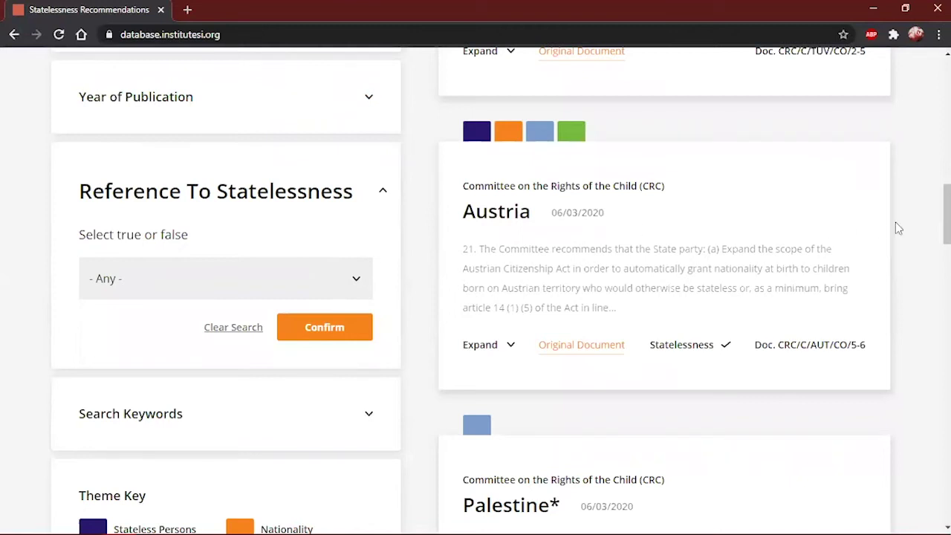
Examine the Search Keywords filter and the color-coded Theme Key below it
scroll(947, 223, down, 1)
scroll(843, 218, down, 1)
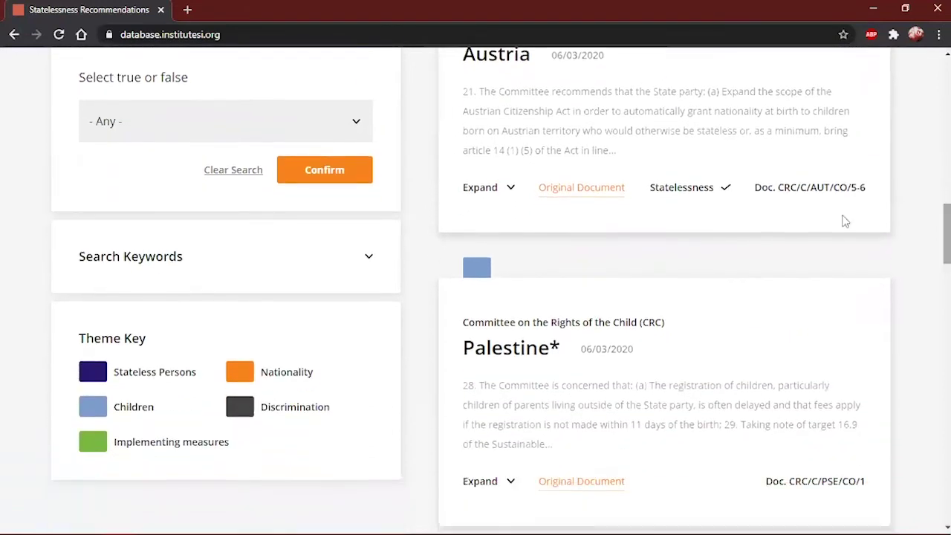
click(291, 260)
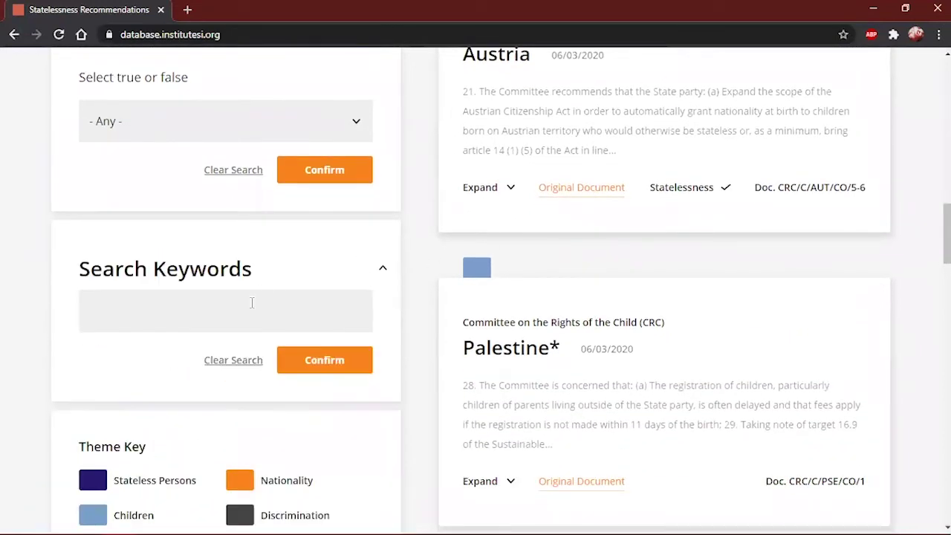
click(380, 271)
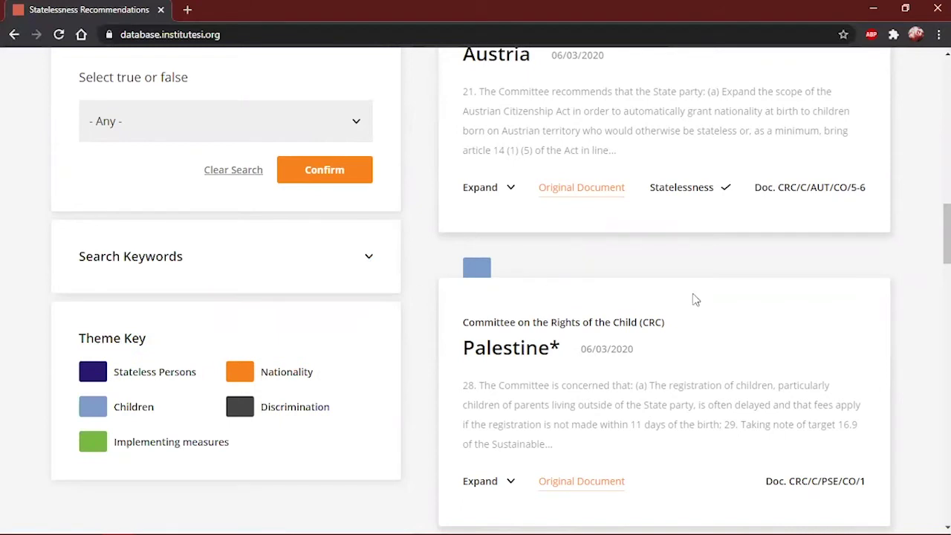
drag(947, 234, 947, 245)
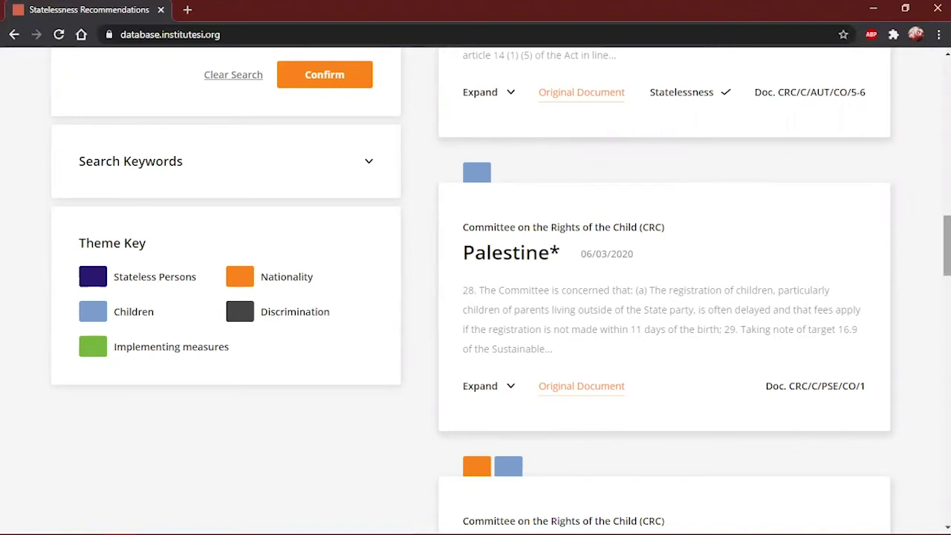
Filter the recommendations by the country Nepal in the Geographical Location filter
drag(947, 245, 946, 137)
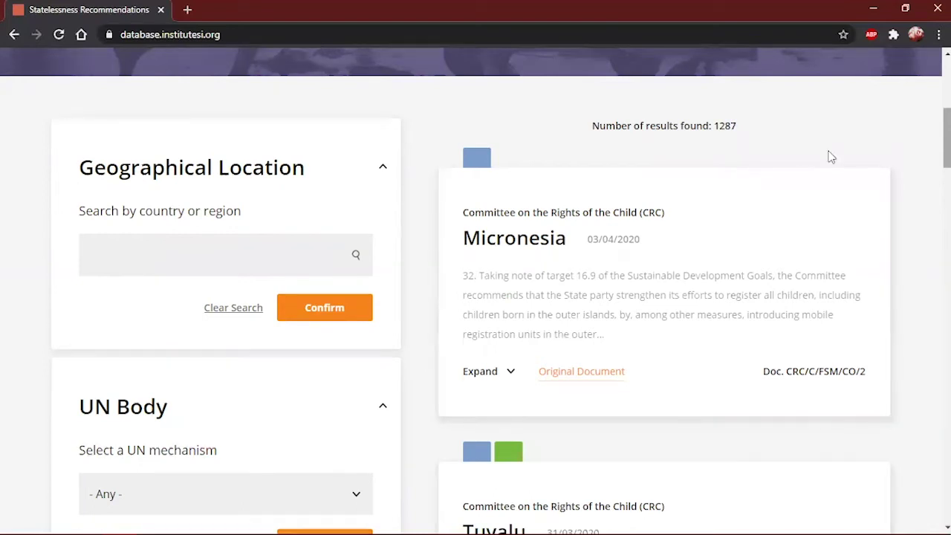
click(191, 266)
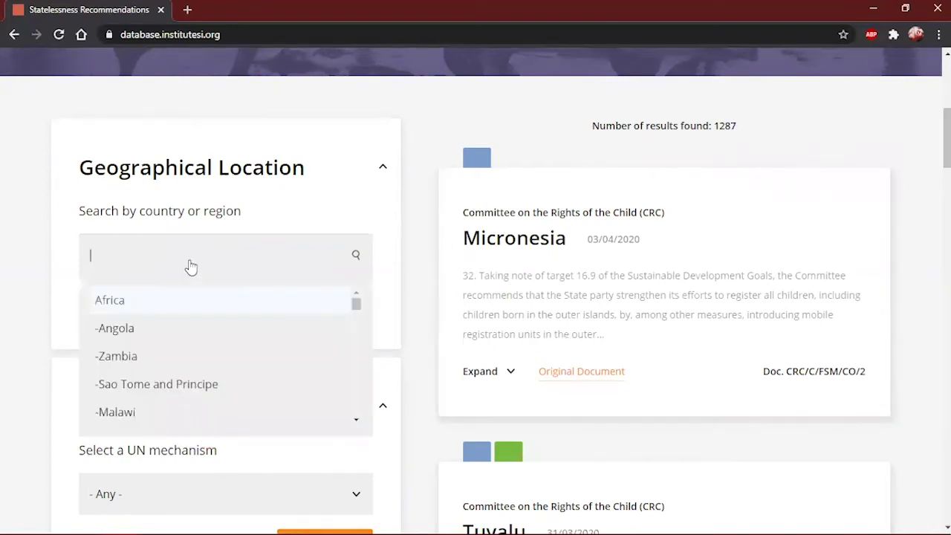
text(nepal)
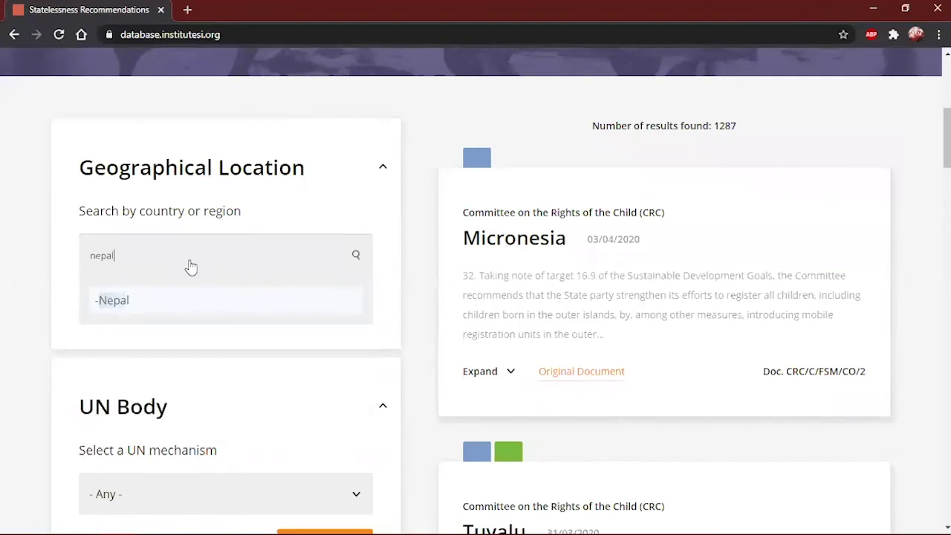
click(122, 306)
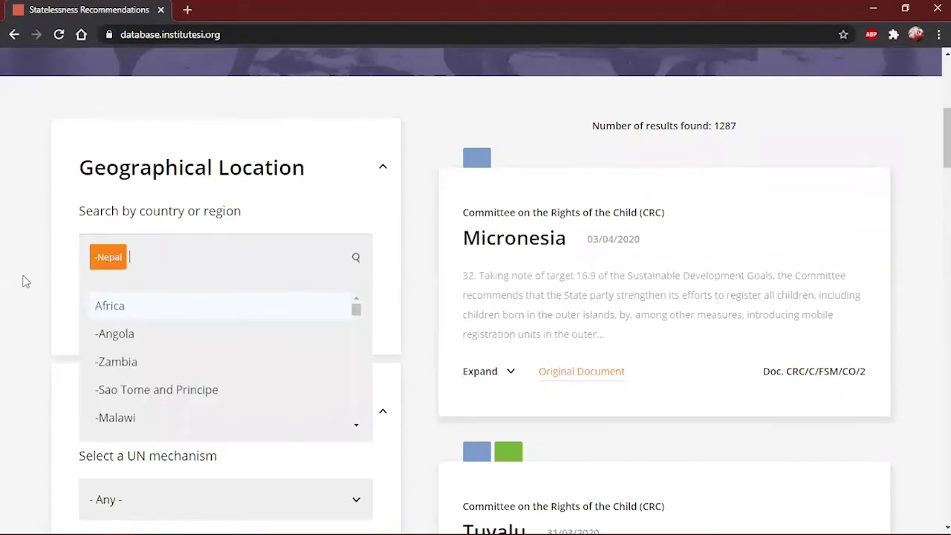
click(325, 313)
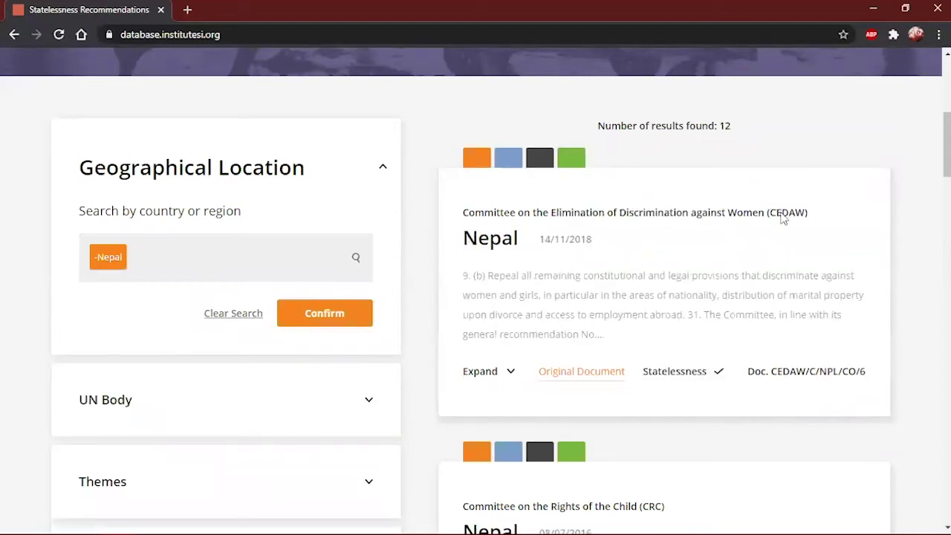
Narrow the Nepal recommendations to the Gender sub-theme in the Themes filter
scroll(947, 149, down, 2)
scroll(902, 156, down, 1)
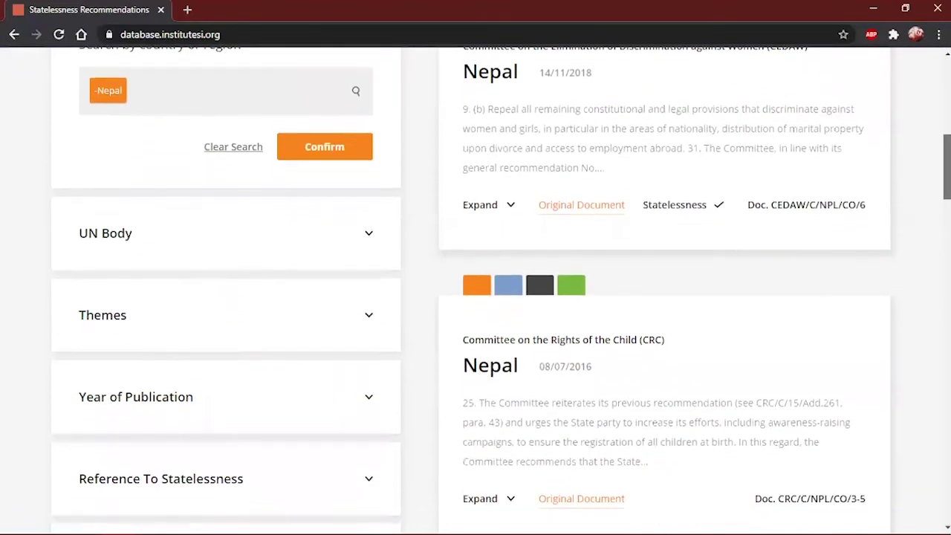
click(302, 311)
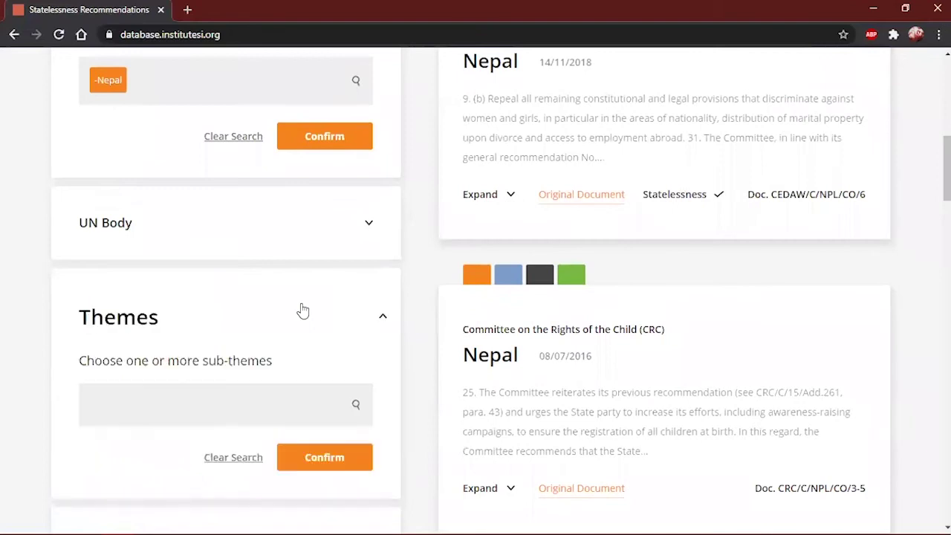
click(186, 412)
text(gend)
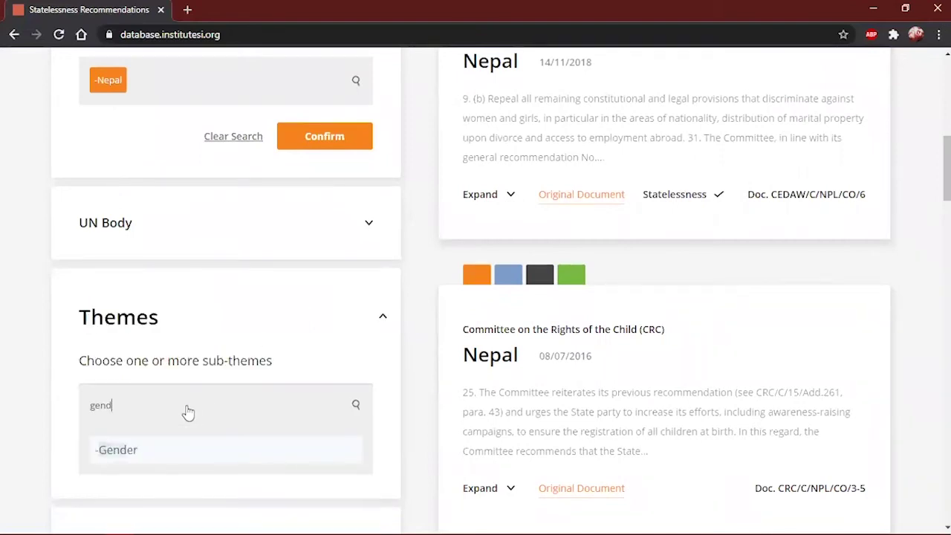
click(142, 451)
click(65, 435)
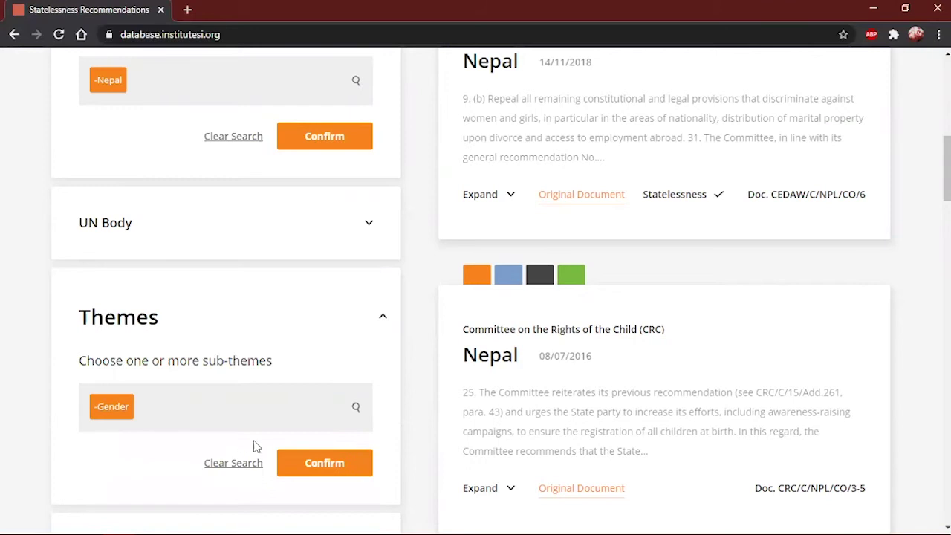
click(289, 461)
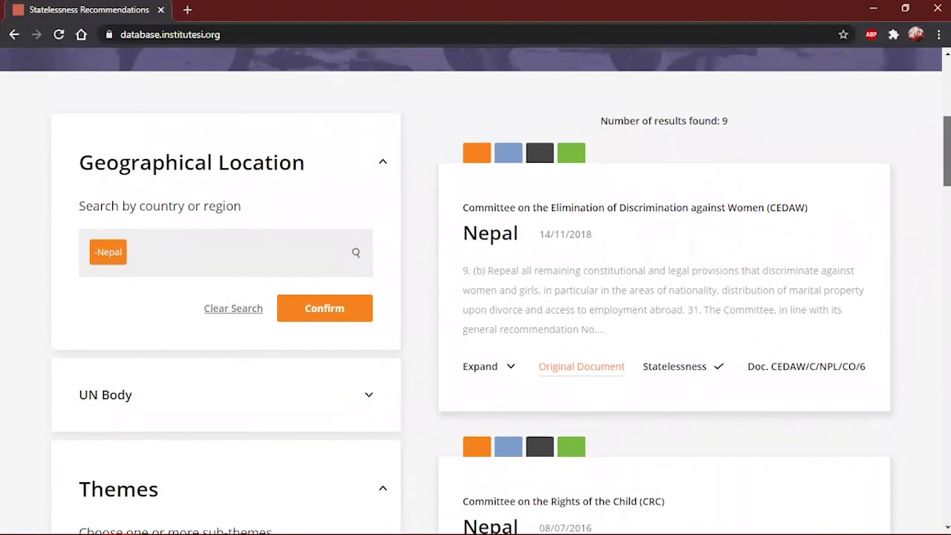
Choose Universal Periodic Review (UPR) as the UN mechanism in the UN Body filter
scroll(475, 291, down, 1)
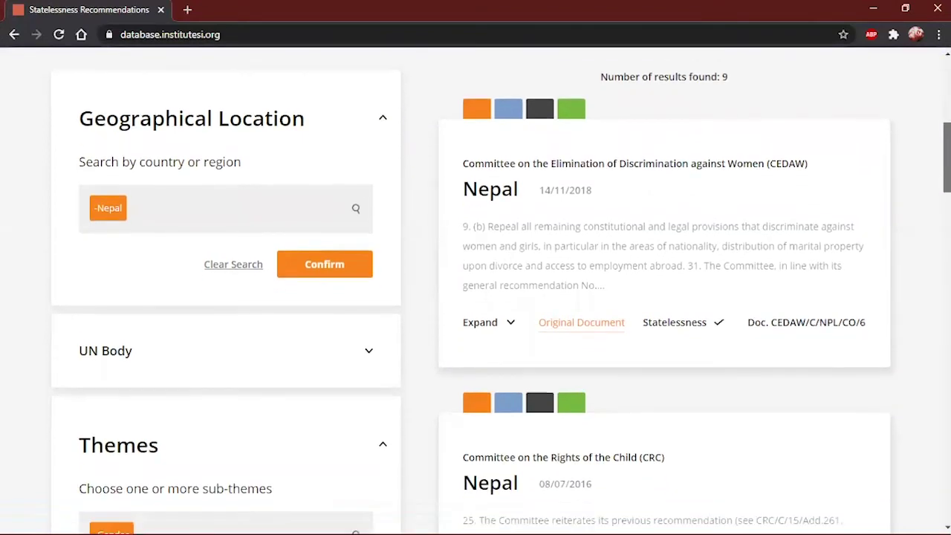
scroll(476, 291, down, 1)
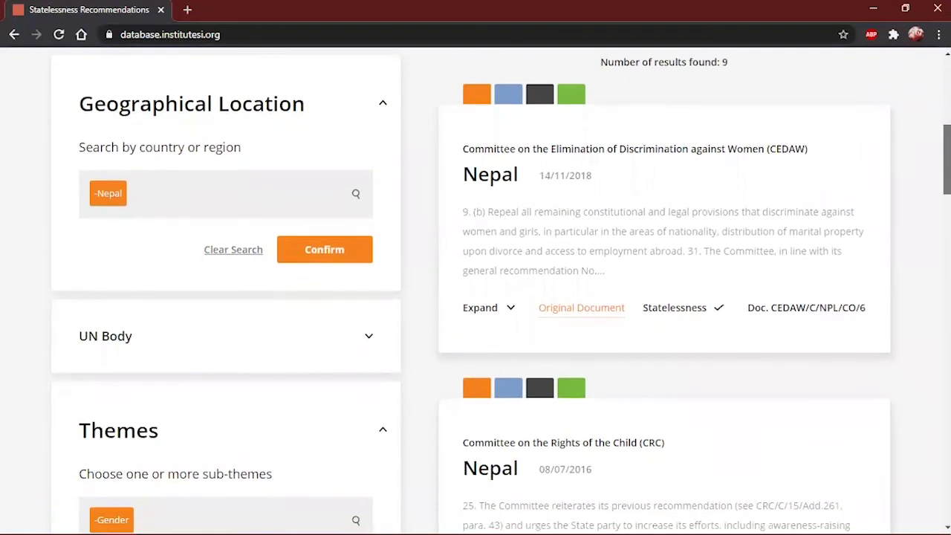
scroll(475, 292, down, 1)
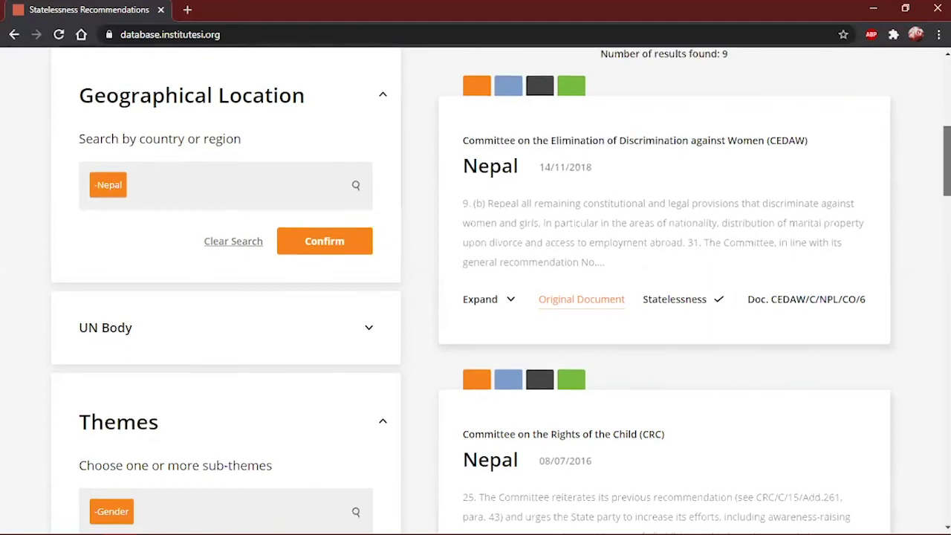
scroll(320, 265, down, 2)
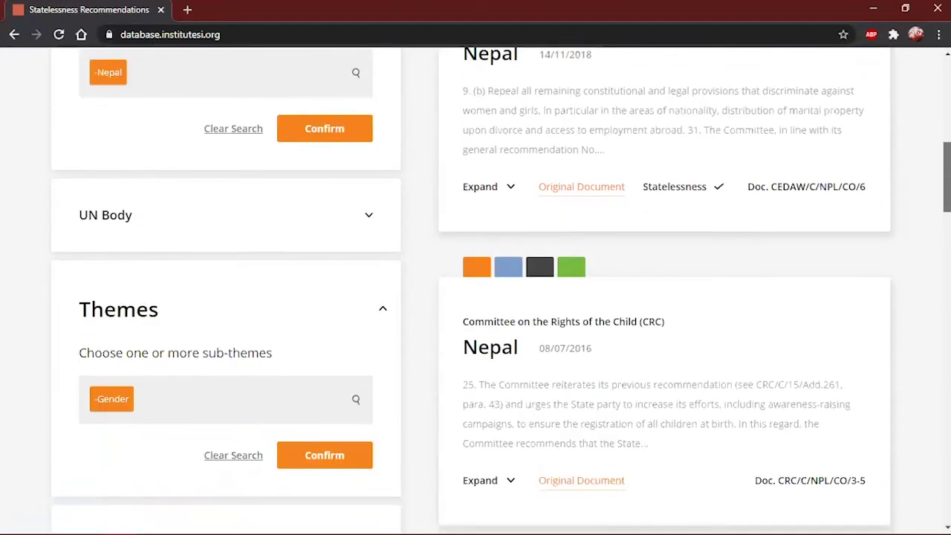
click(324, 248)
click(228, 319)
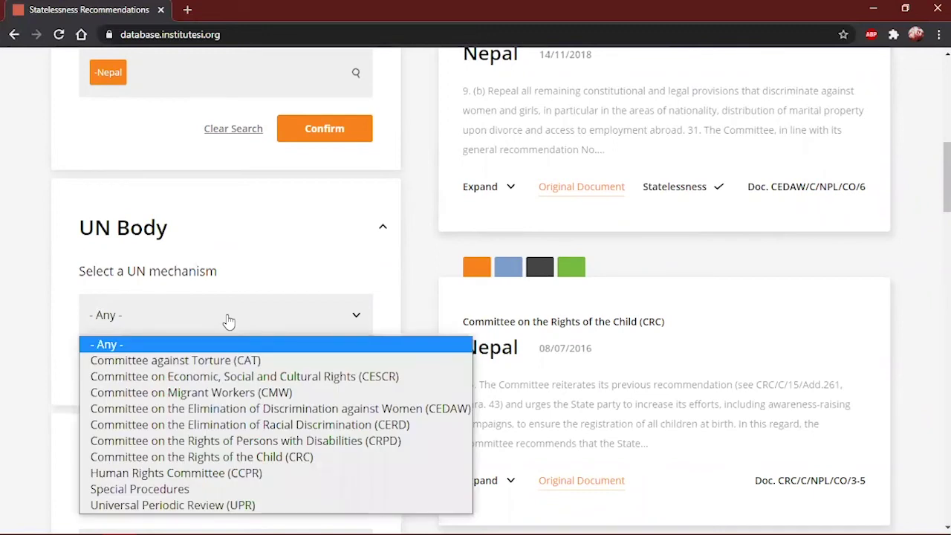
click(193, 506)
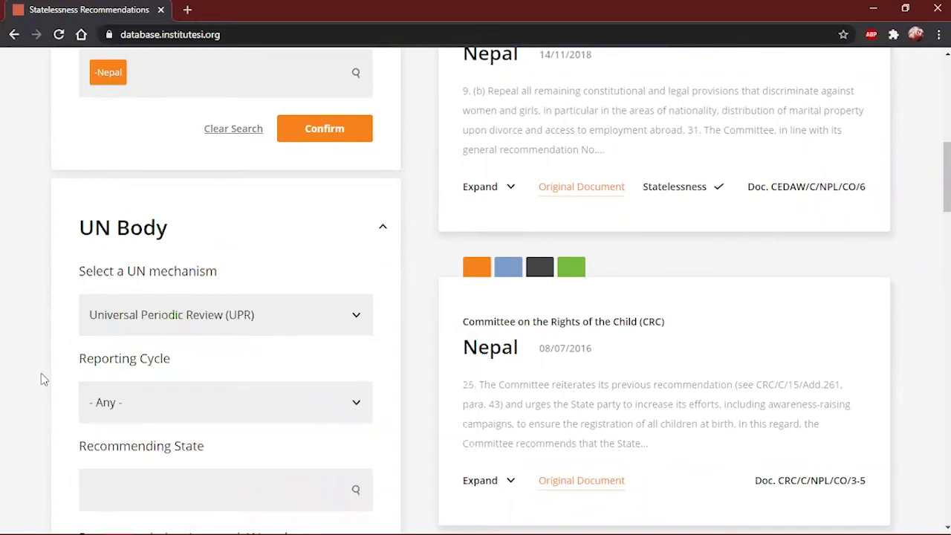
Set Recommendation Accepted / Noted to Accepted and apply the UN Body filter
scroll(946, 178, down, 2)
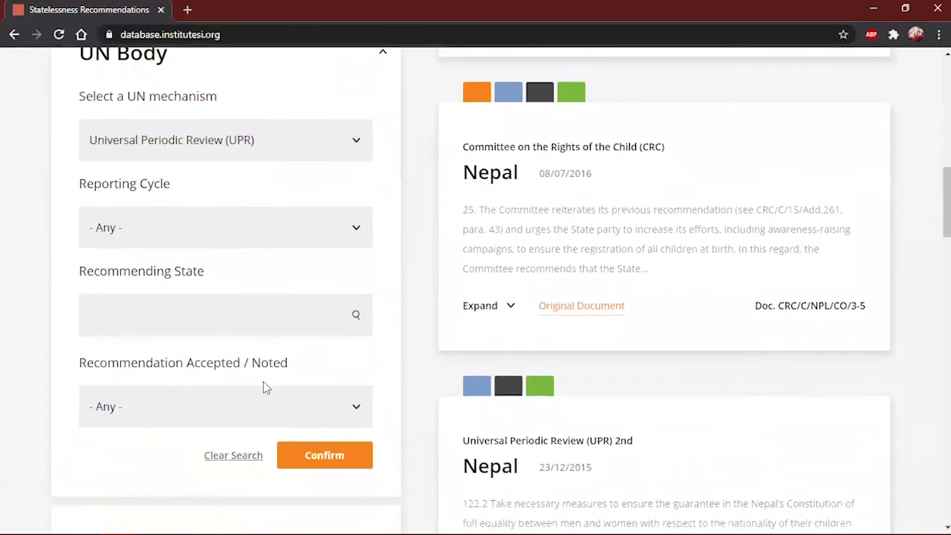
click(240, 405)
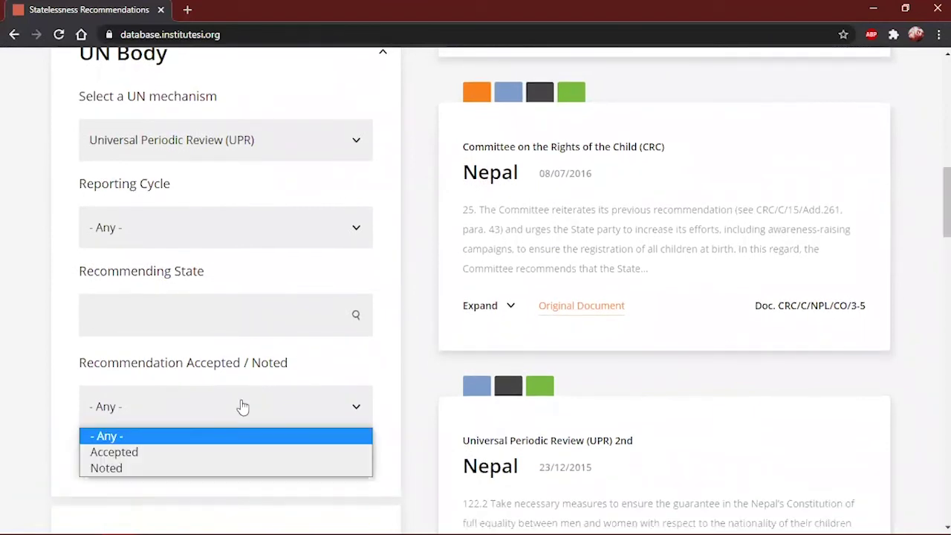
click(154, 453)
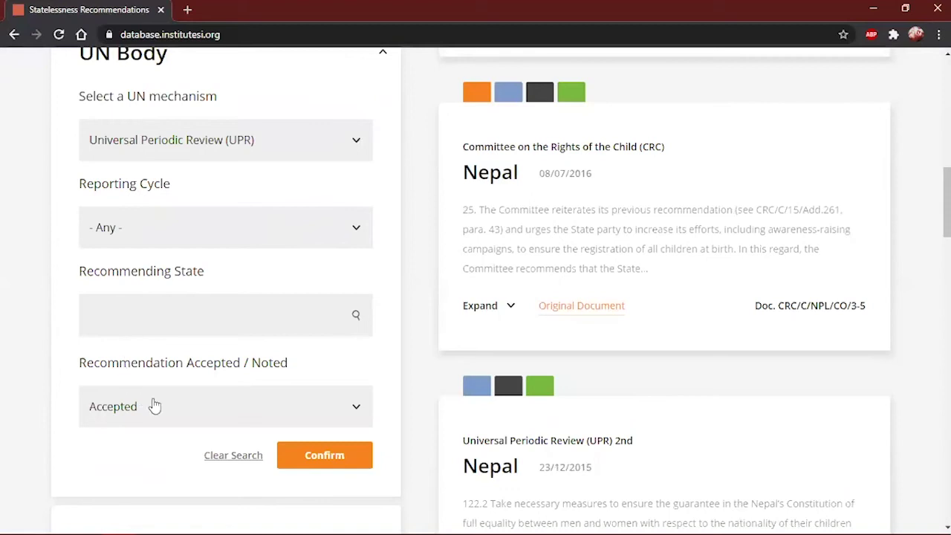
click(298, 454)
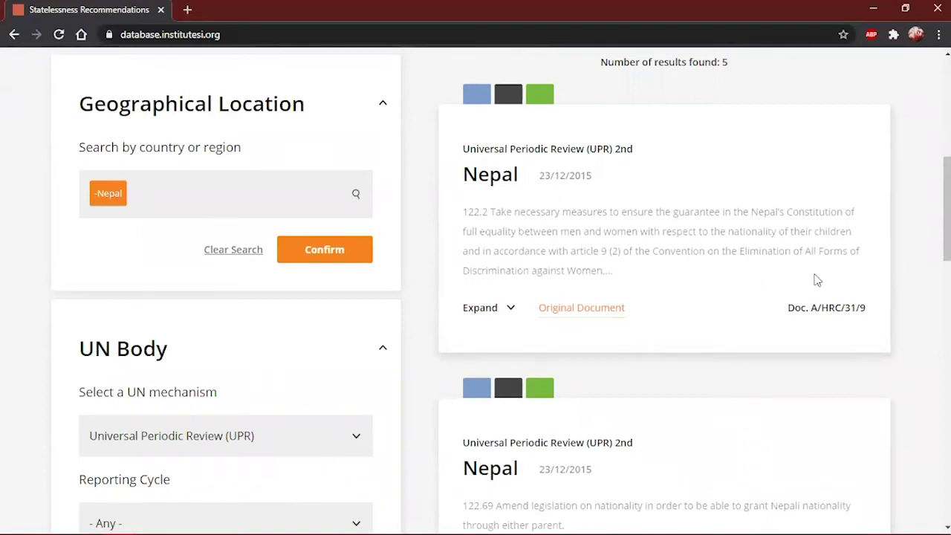
Expand the first two Nepal recommendations, 122.2 and 122.69, and examine their details
scroll(502, 295, up, 1)
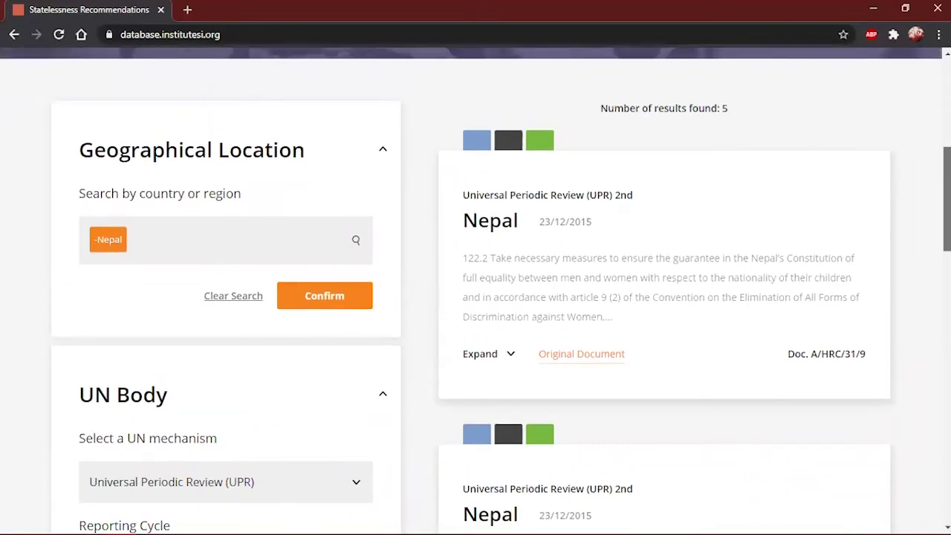
scroll(765, 251, down, 2)
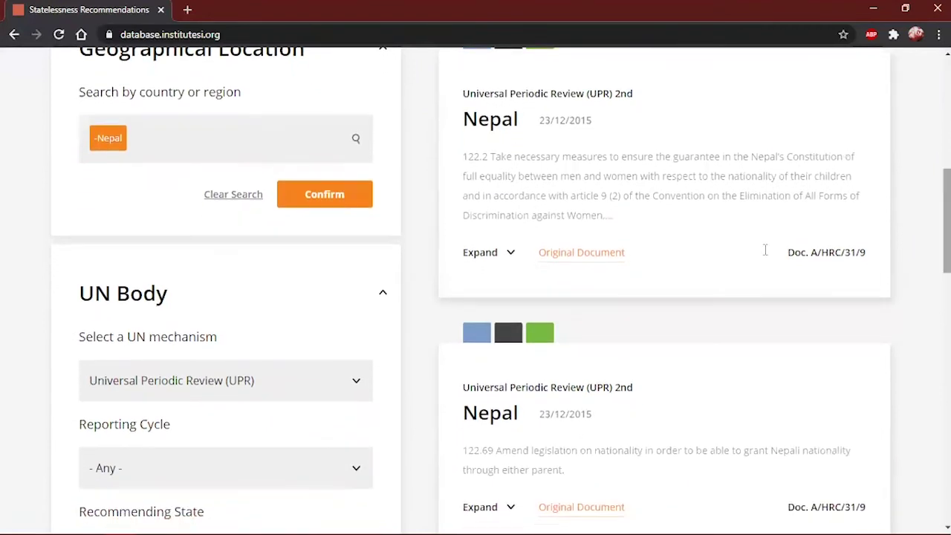
click(510, 252)
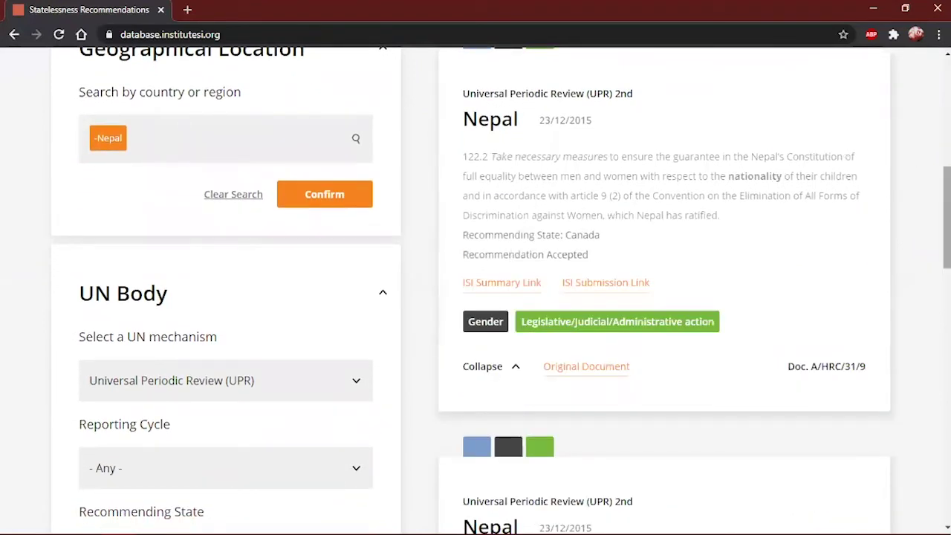
scroll(500, 289, down, 1)
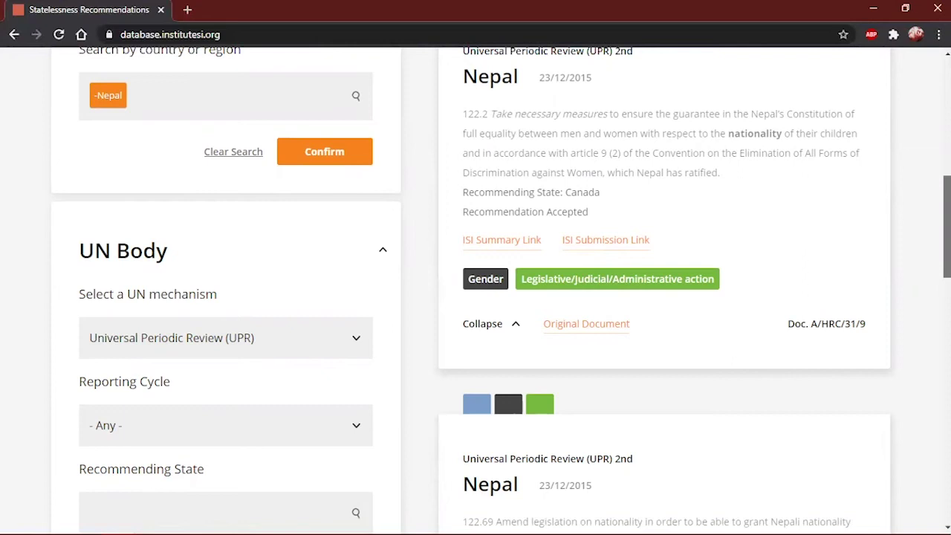
scroll(476, 289, down, 5)
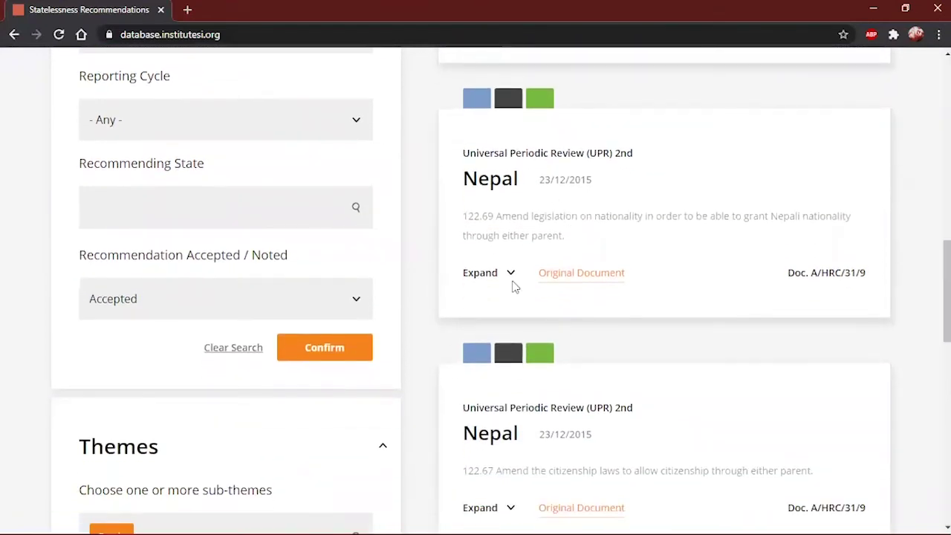
click(511, 274)
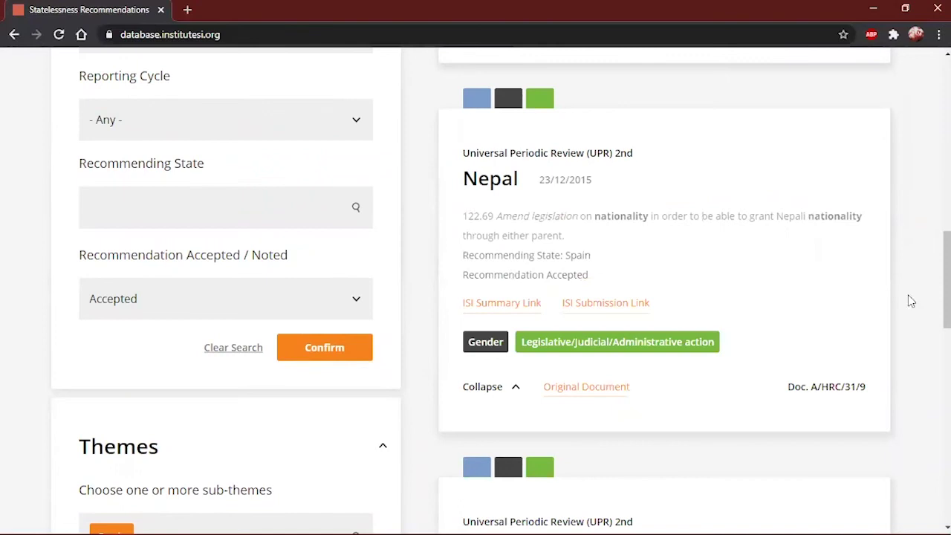
Expand Nepal recommendations 122.67 and 122.70 and examine their recommending states and theme tags
scroll(475, 289, down, 5)
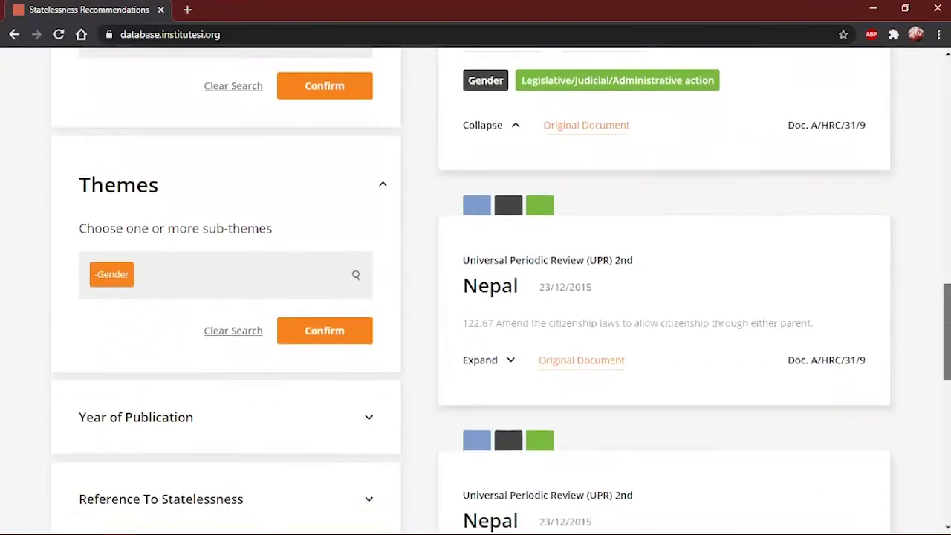
click(510, 315)
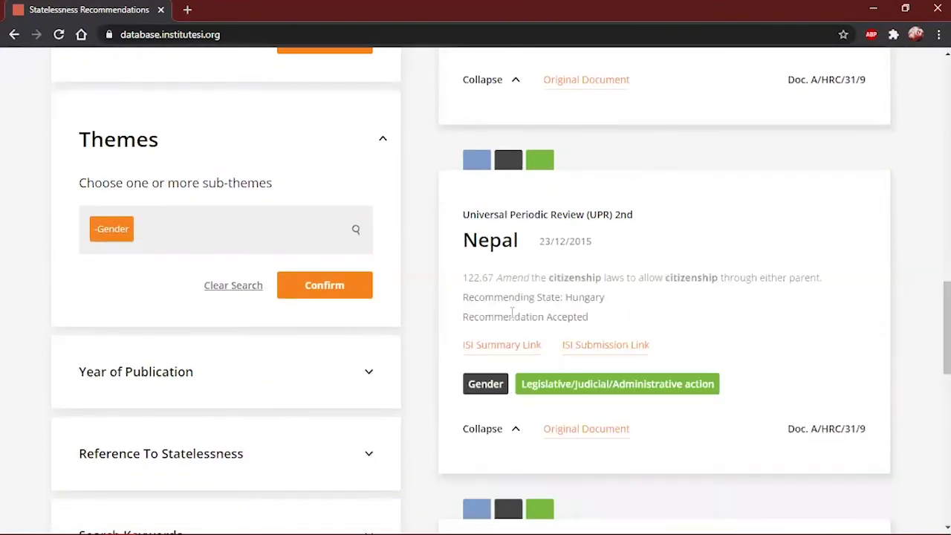
scroll(731, 312, down, 3)
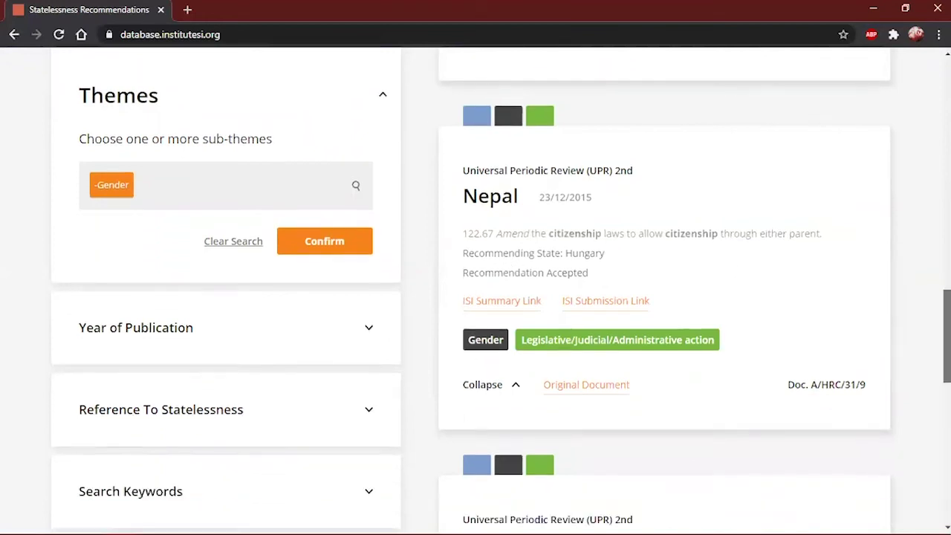
scroll(541, 329, down, 2)
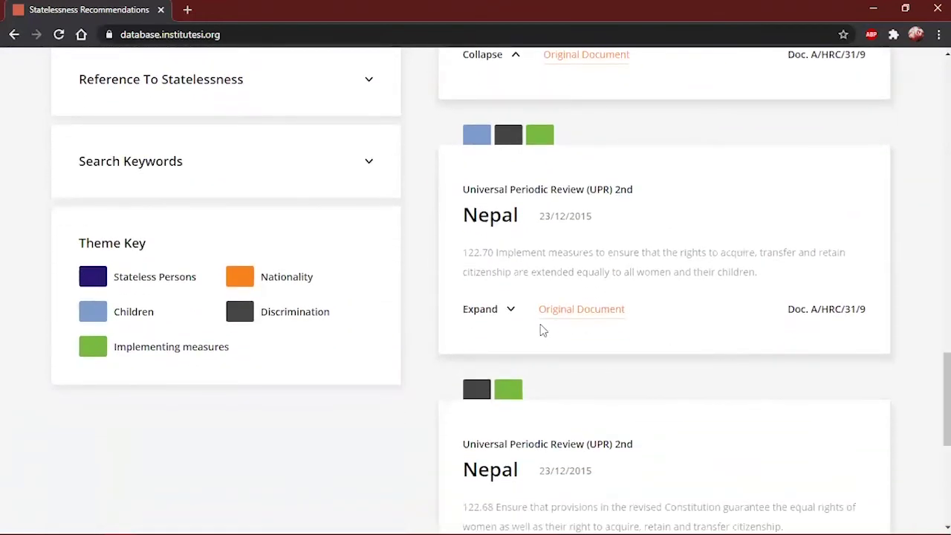
click(483, 310)
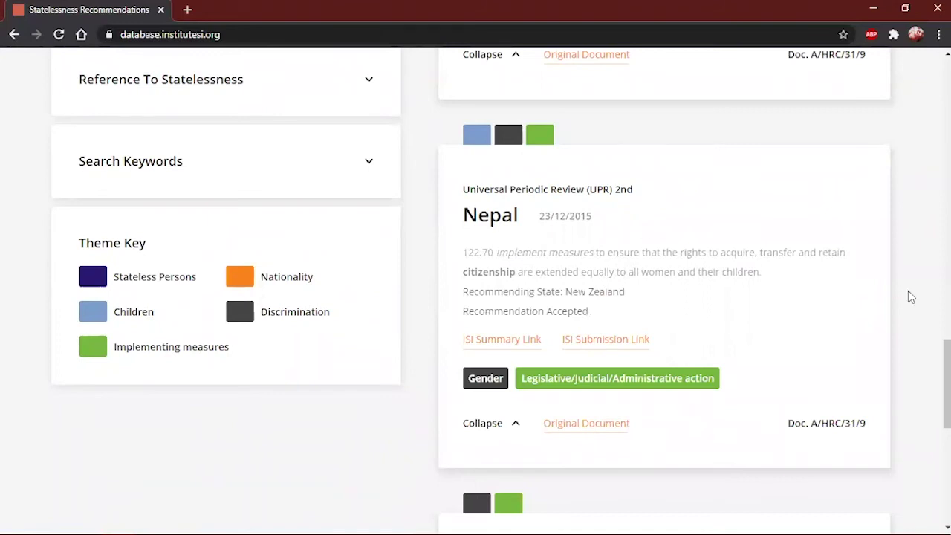
scroll(501, 287, down, 2)
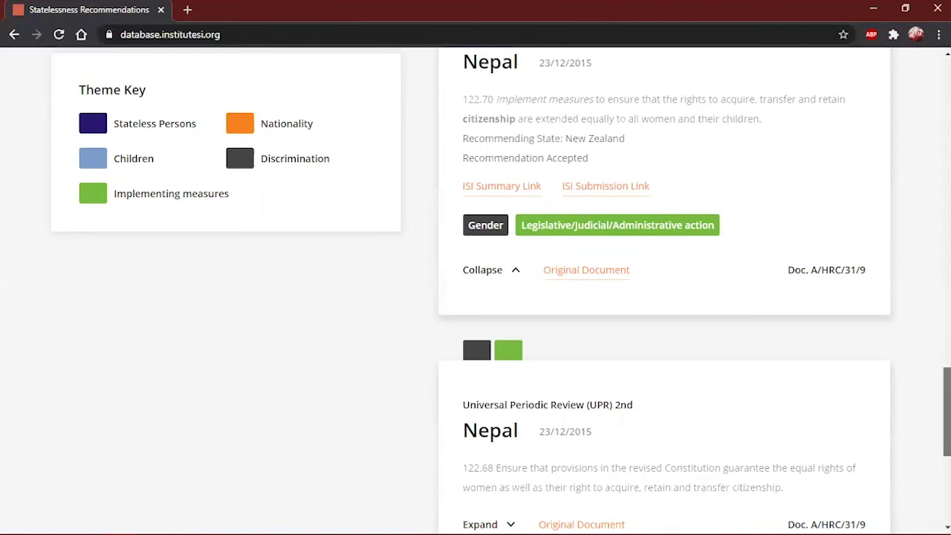
Clear the search in the Geographical Location filter and in the UN Body filter
scroll(476, 289, up, 5)
scroll(361, 289, up, 4)
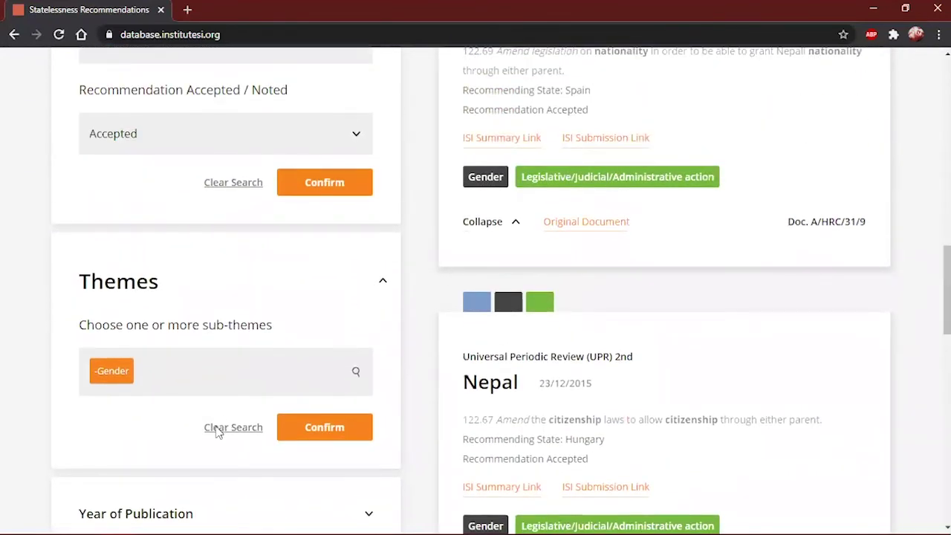
scroll(242, 269, up, 6)
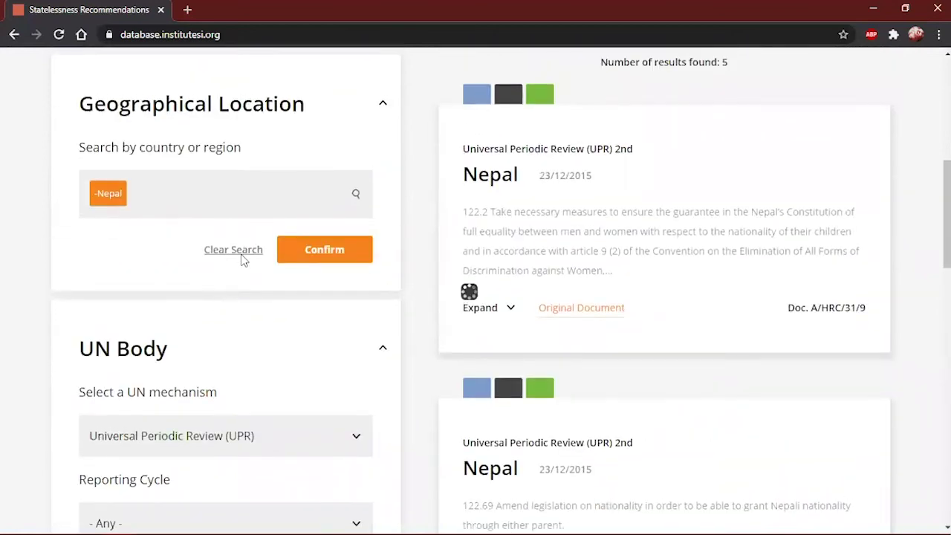
click(242, 251)
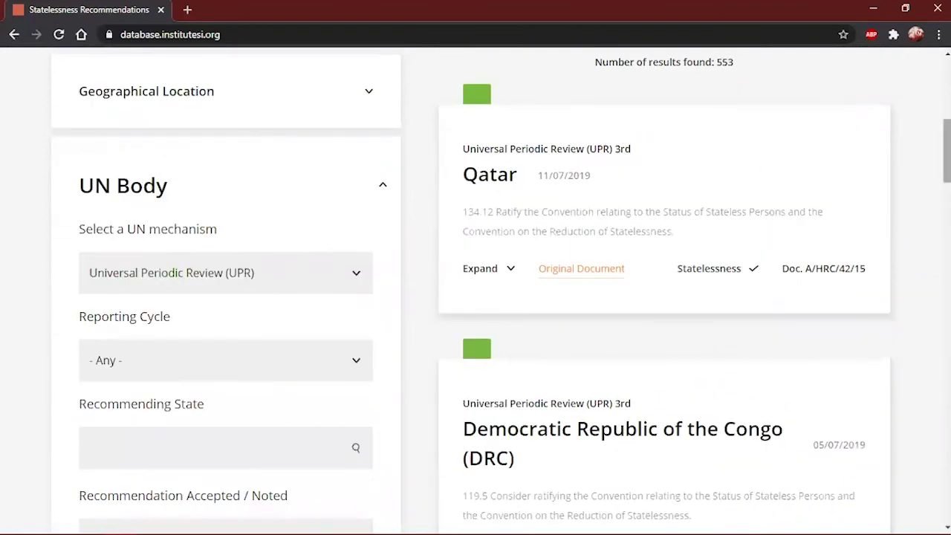
scroll(457, 167, down, 4)
click(233, 258)
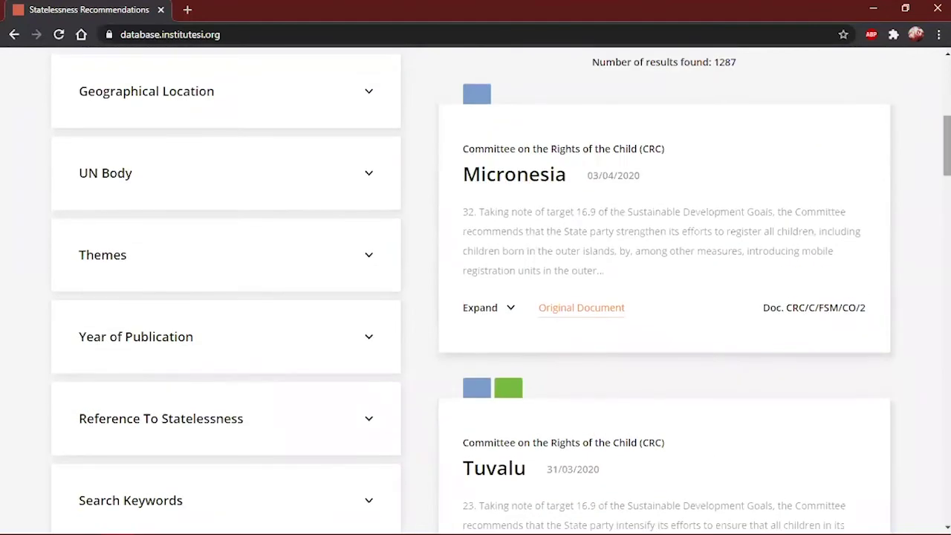
Filter the recommendations by the regions Europe and The Americas in Geographical Location and apply the filter
scroll(346, 151, up, 2)
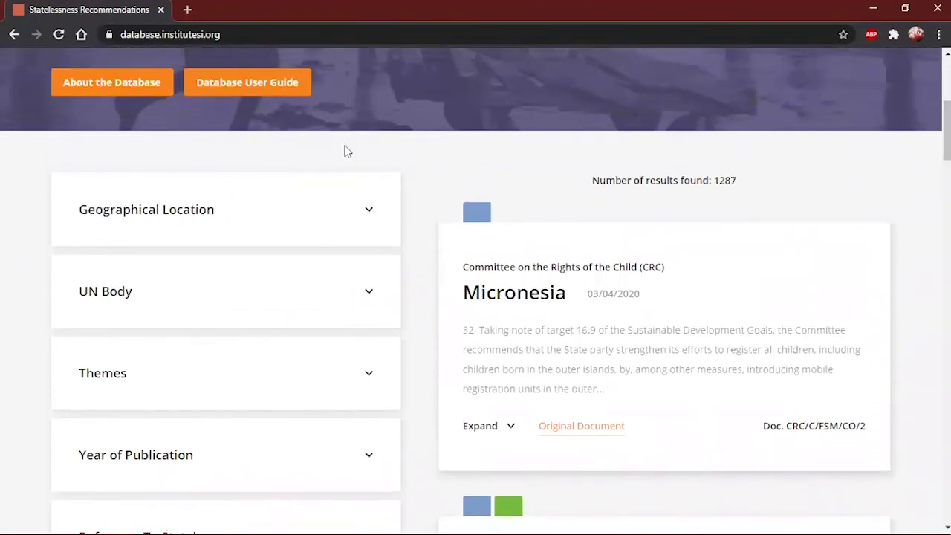
click(267, 216)
click(216, 316)
text(eu)
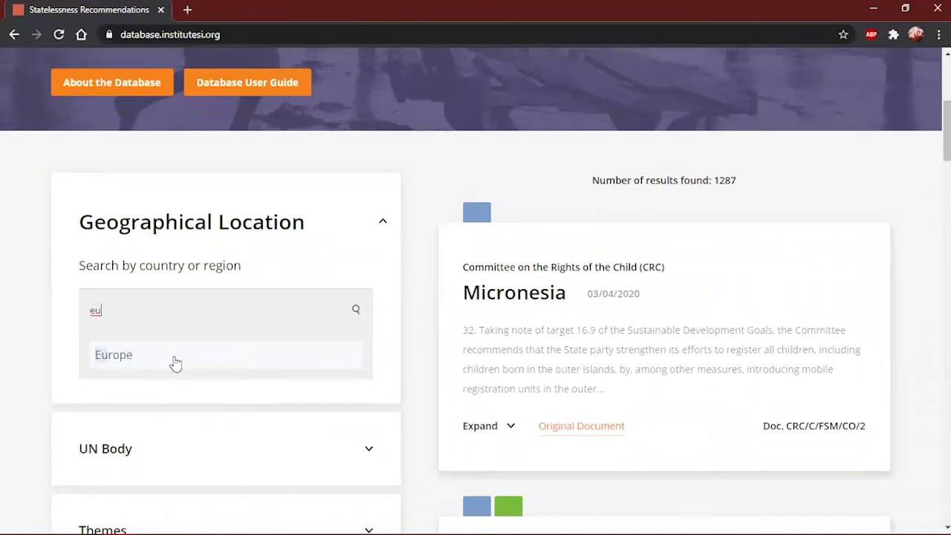
click(176, 363)
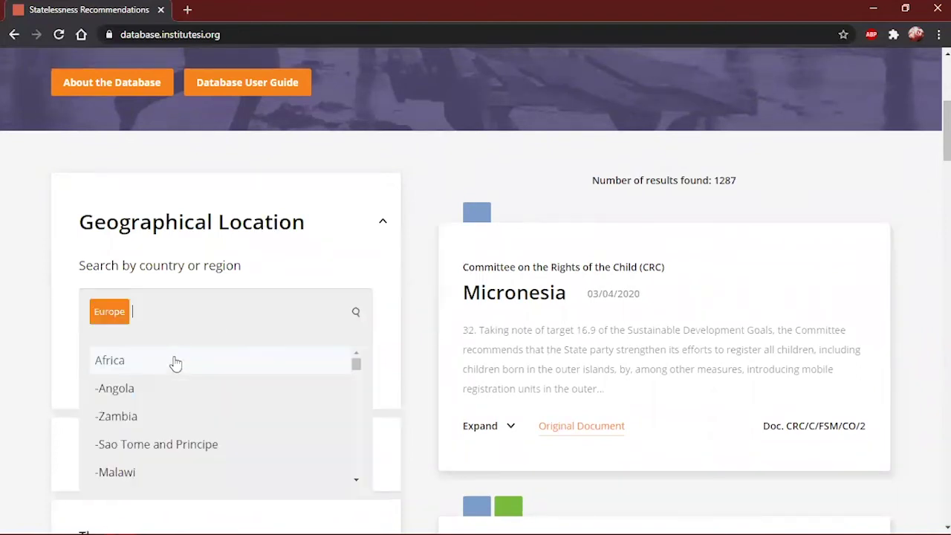
text(ameri)
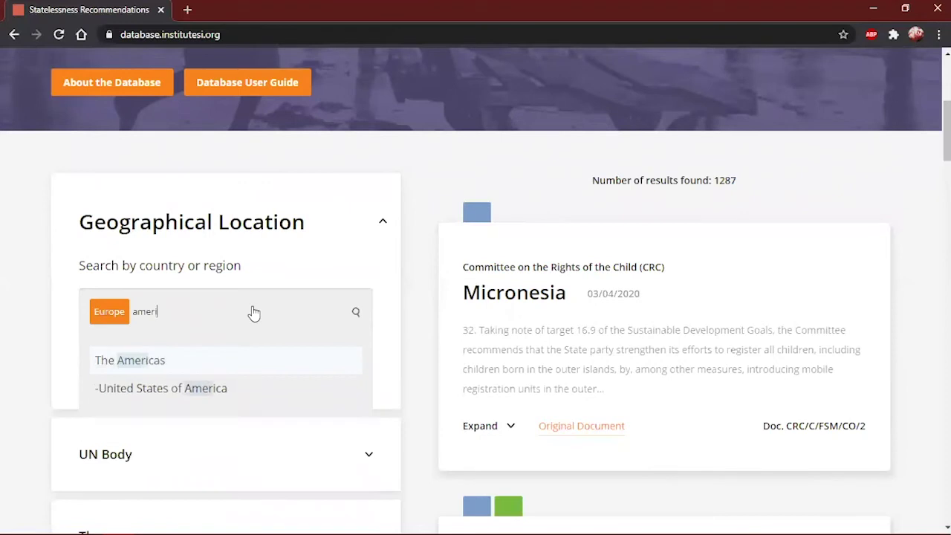
click(150, 362)
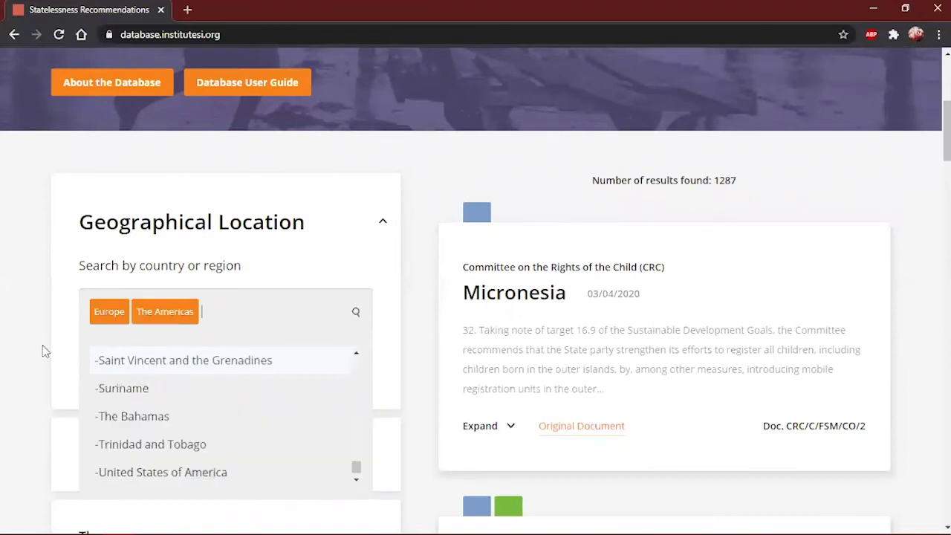
click(43, 350)
click(315, 367)
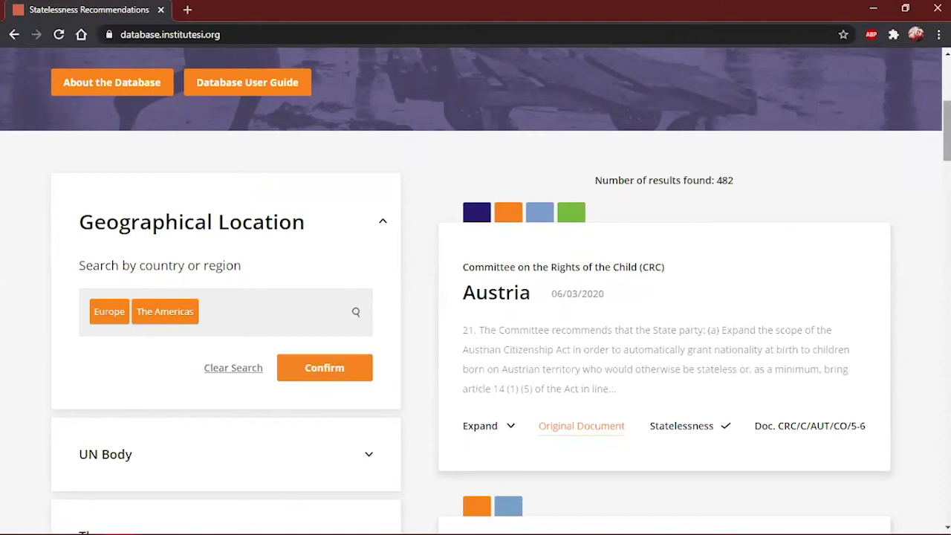
Add the Children theme in the Themes filter and apply it to the recommendations
scroll(289, 245, down, 4)
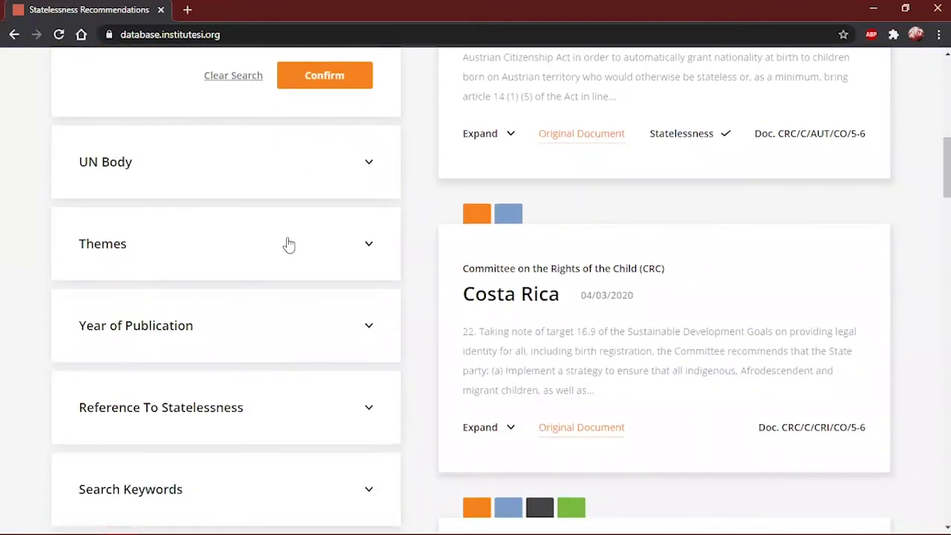
click(264, 259)
click(229, 344)
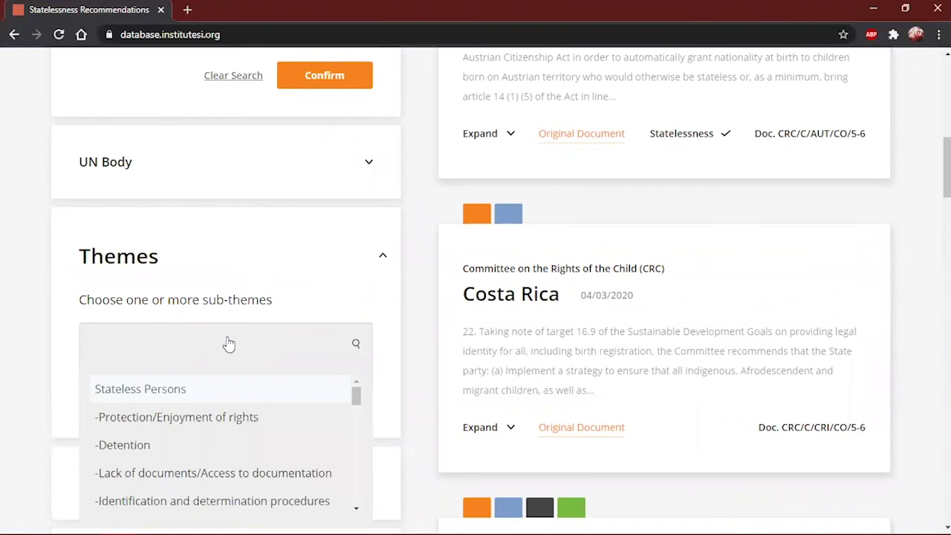
text(chil)
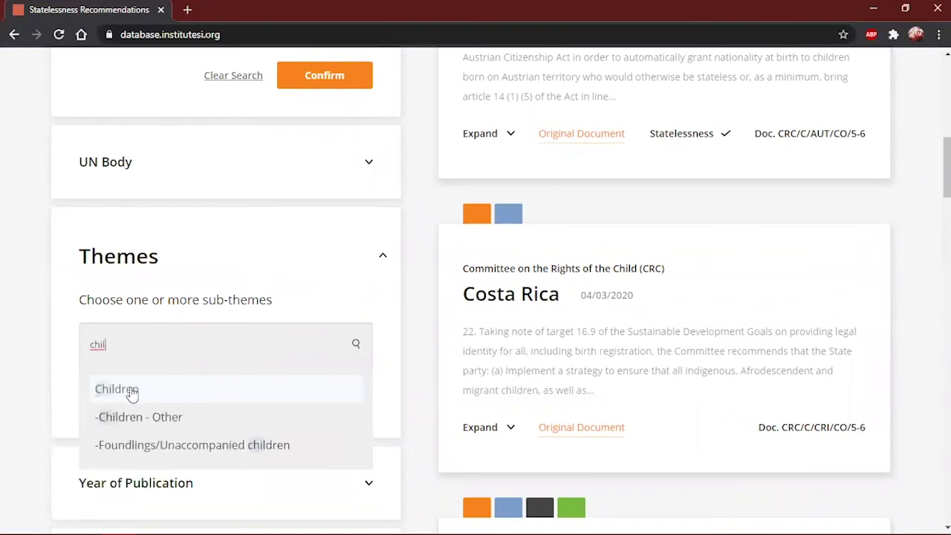
click(131, 393)
click(52, 387)
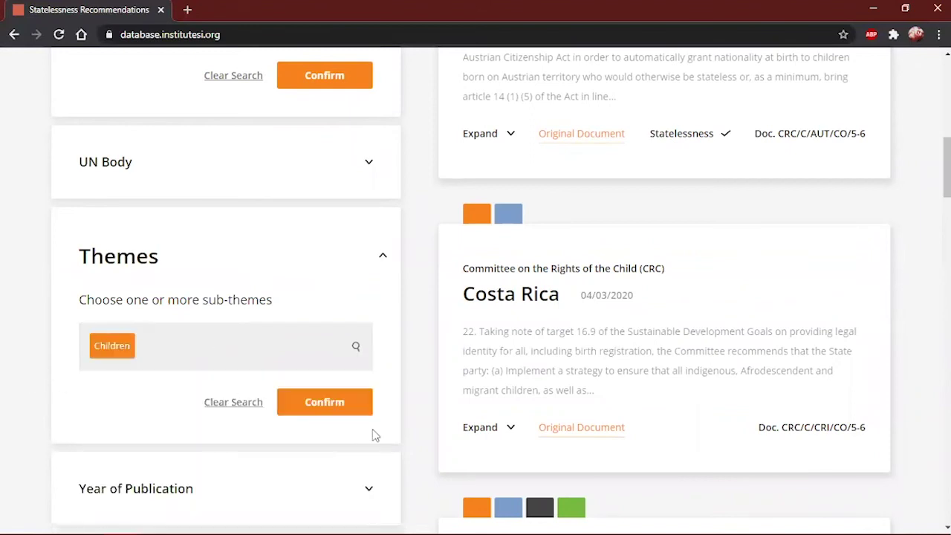
click(325, 402)
scroll(779, 335, up, 3)
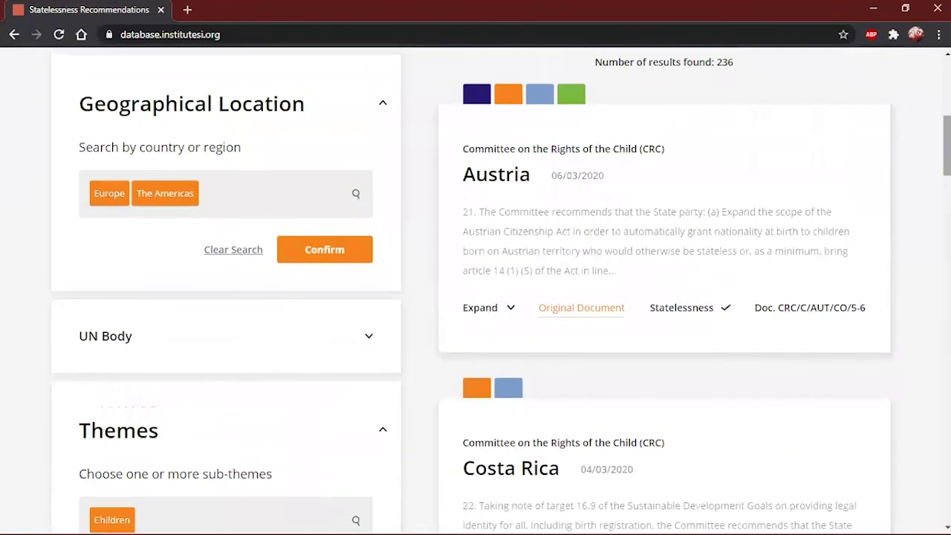
Select 2019, 2018, 2017, 2016 and 2015 in the Year of Publication filter and apply it
scroll(501, 290, down, 6)
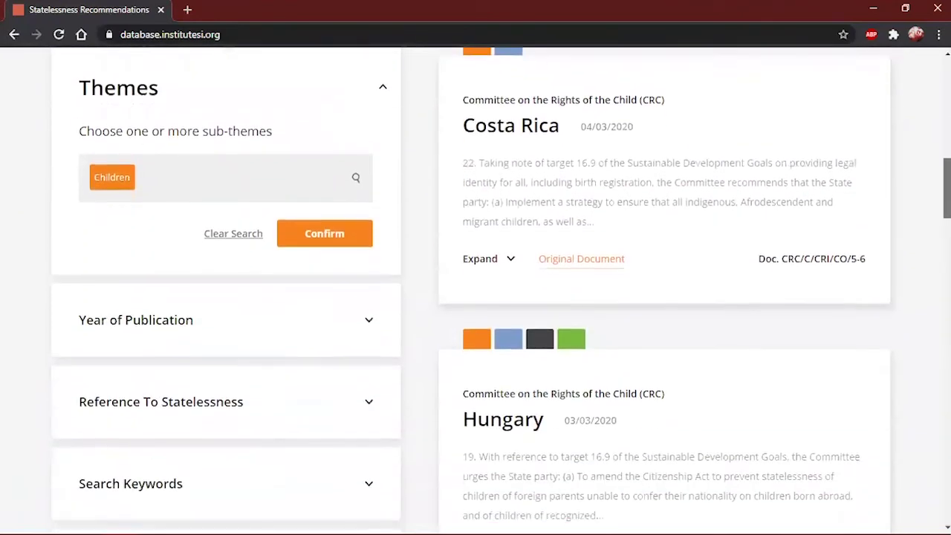
click(327, 246)
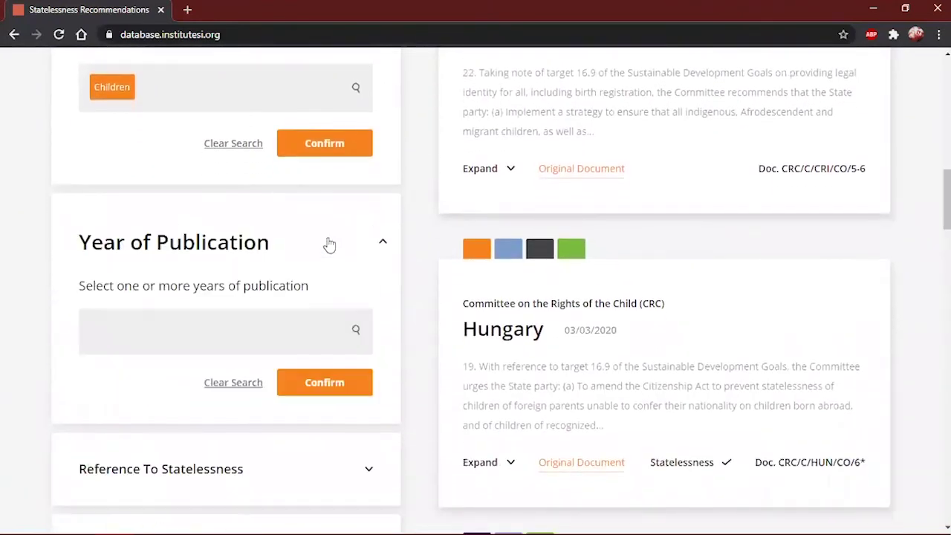
click(230, 331)
text(2019)
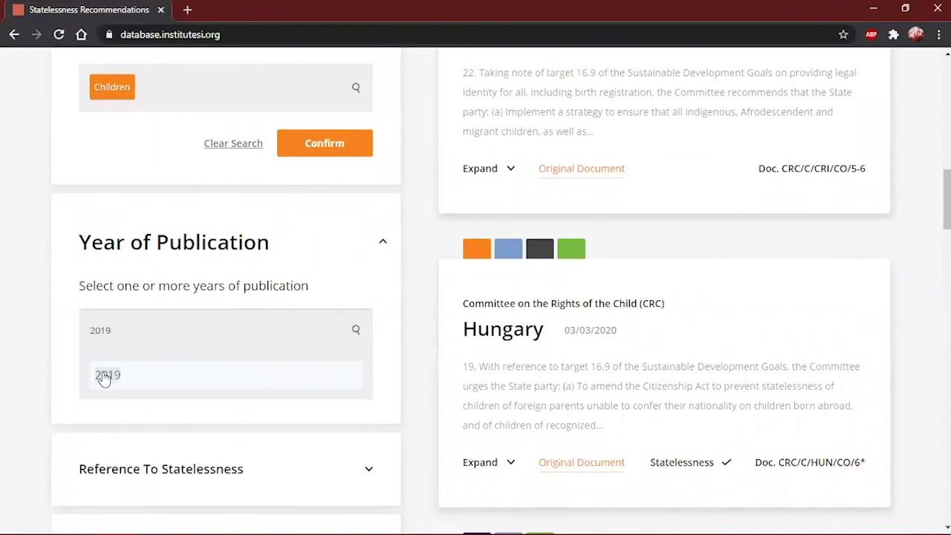
click(105, 376)
text(2018)
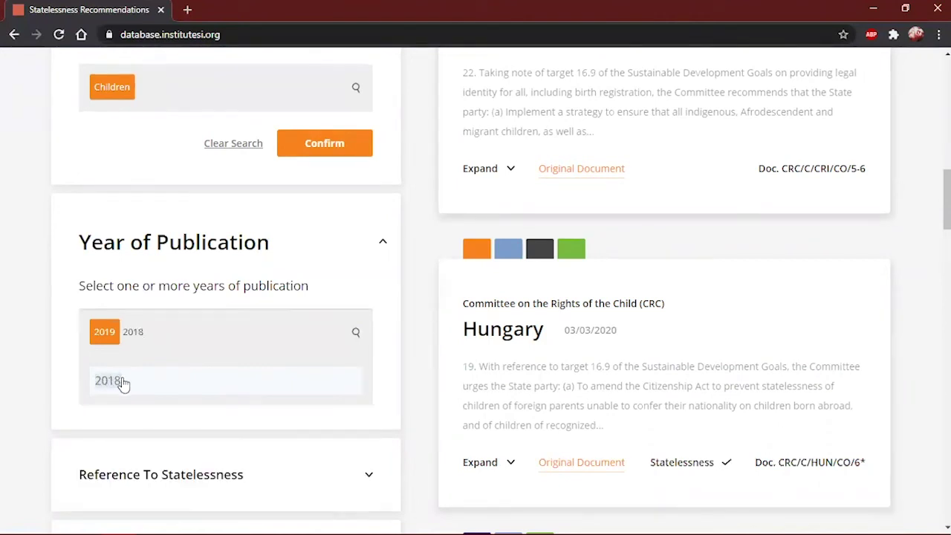
click(123, 383)
text(2017)
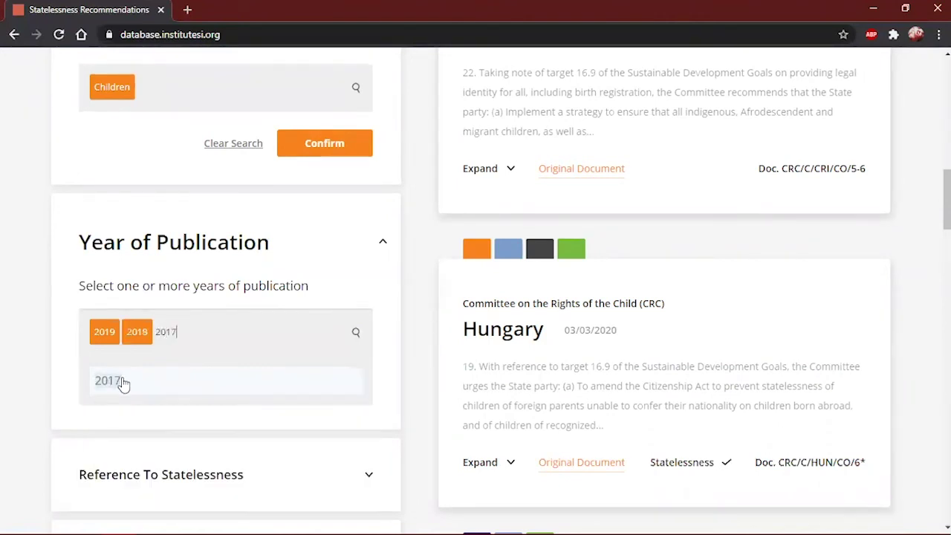
click(127, 383)
text(2016)
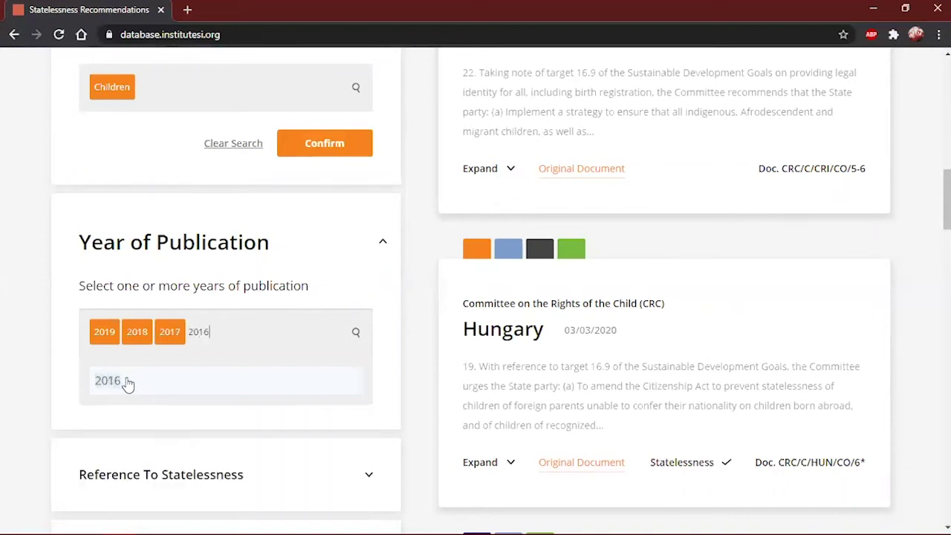
click(127, 383)
text(2015)
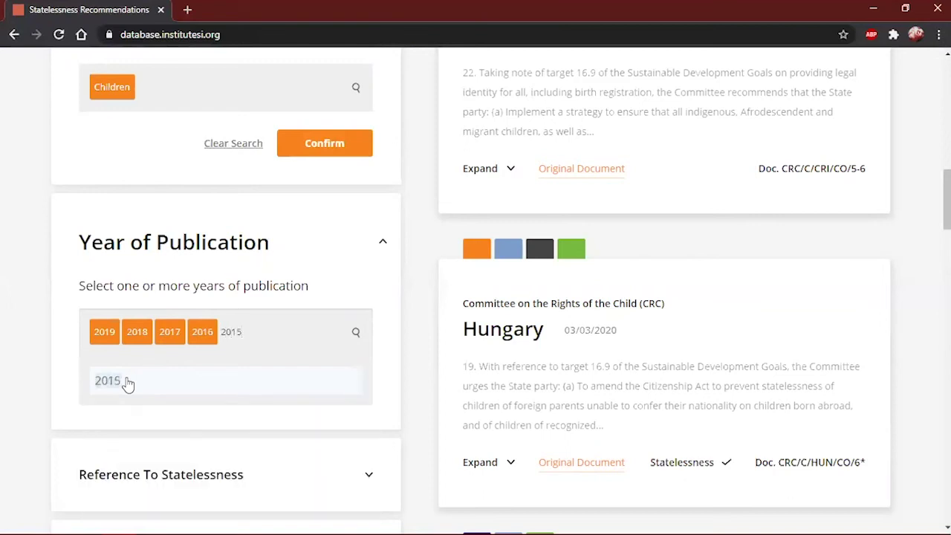
click(128, 384)
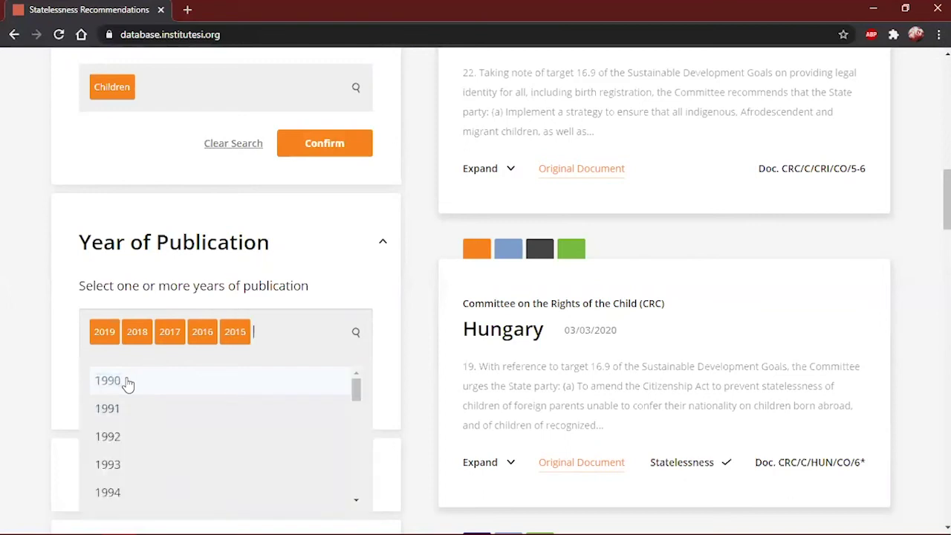
click(56, 382)
click(303, 394)
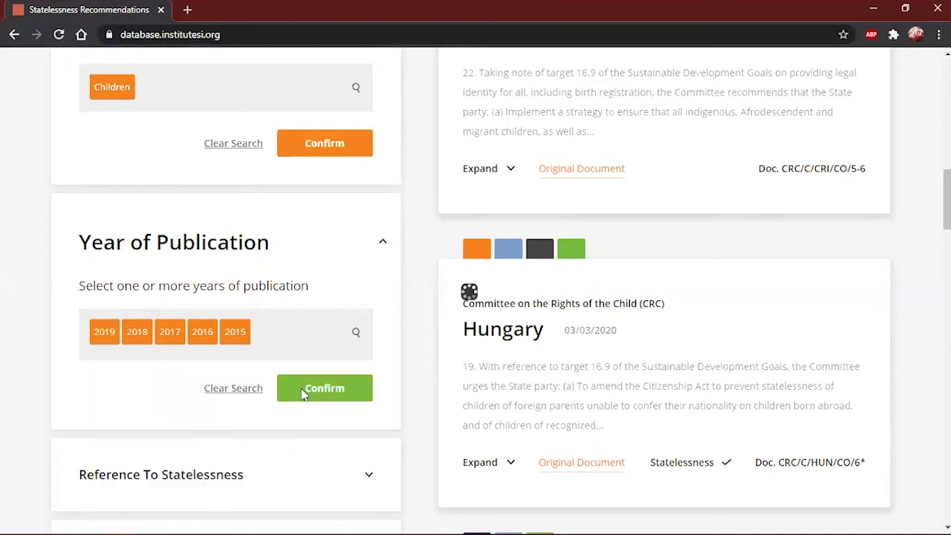
drag(947, 149, 946, 137)
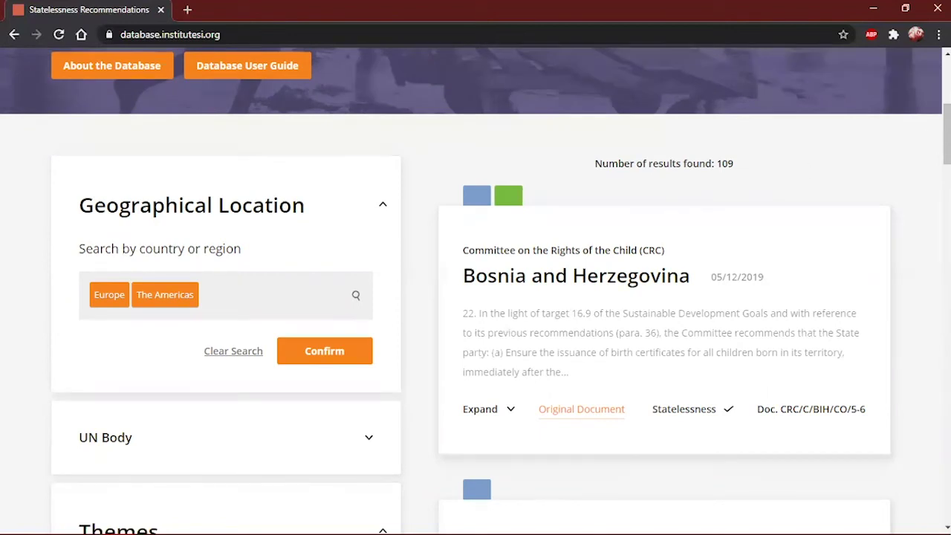
Set the Reference To Statelessness filter to True and apply it
scroll(947, 134, down, 6)
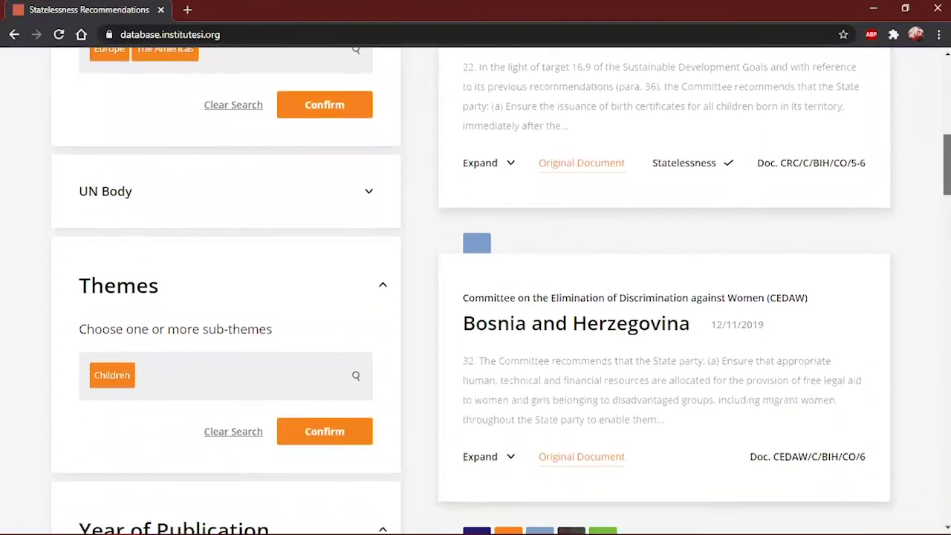
scroll(946, 193, down, 3)
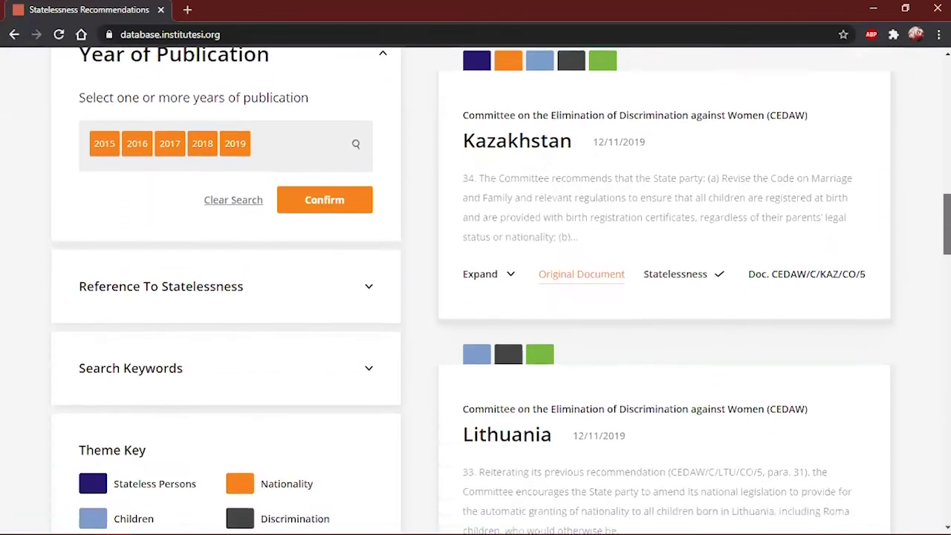
click(319, 302)
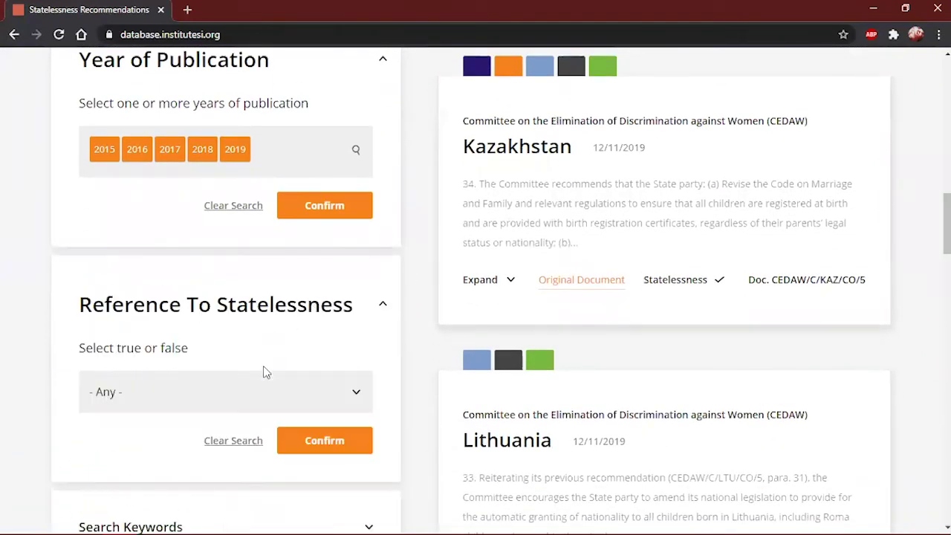
click(252, 402)
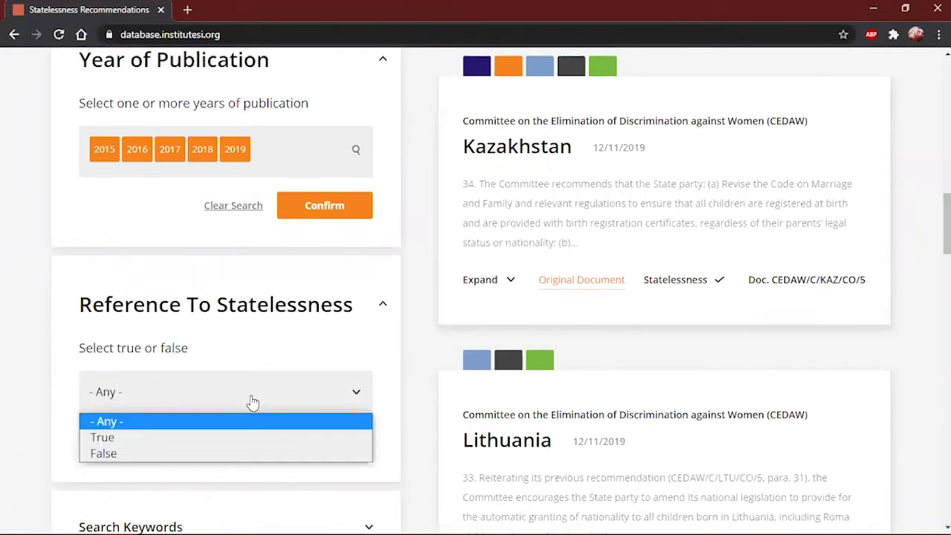
click(234, 436)
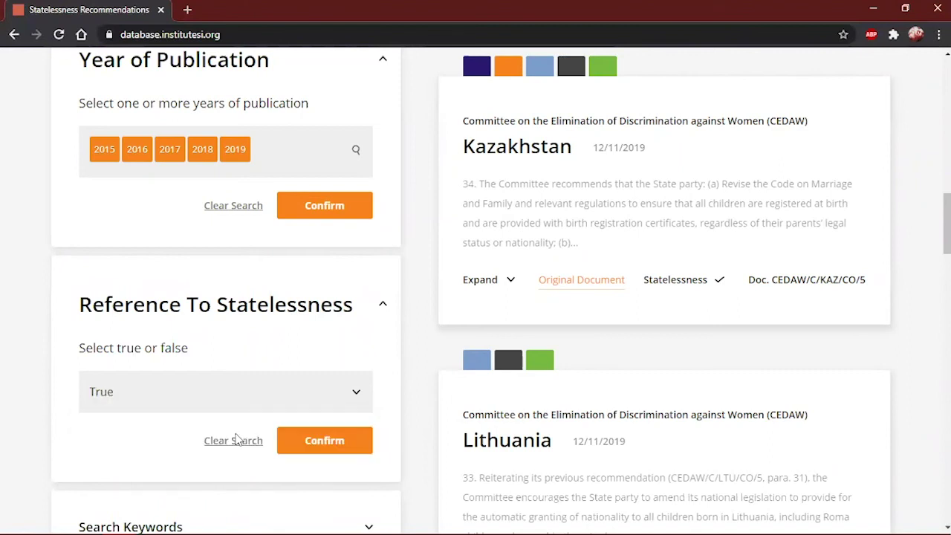
click(321, 439)
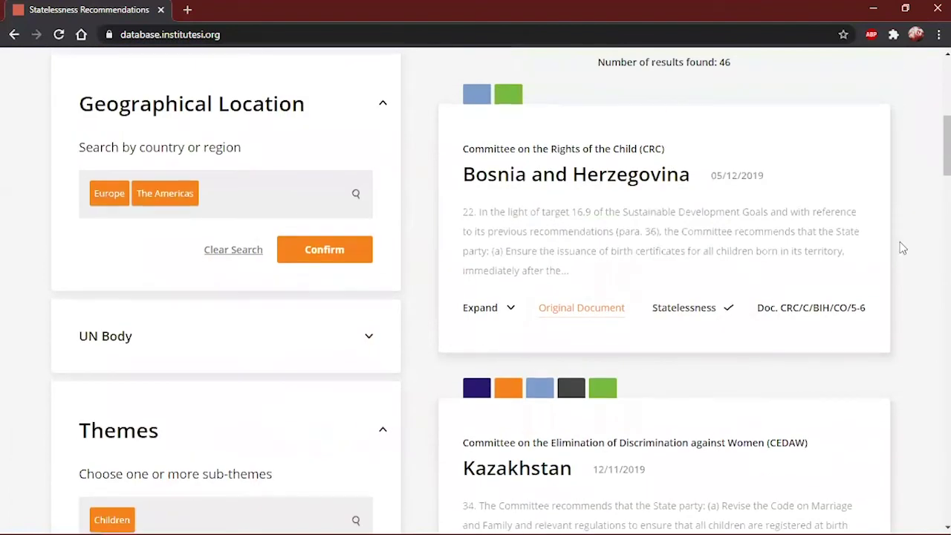
drag(947, 145, 947, 141)
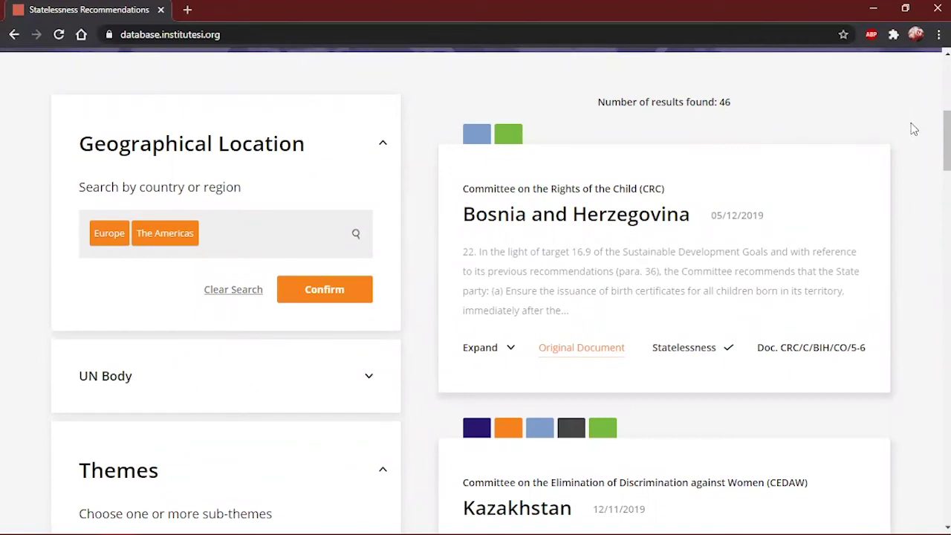
Expand the CRC recommendation for Bosnia and Herzegovina and examine its full text, the words "statelessness" and "ratifying", and its theme tags
drag(947, 141, 947, 144)
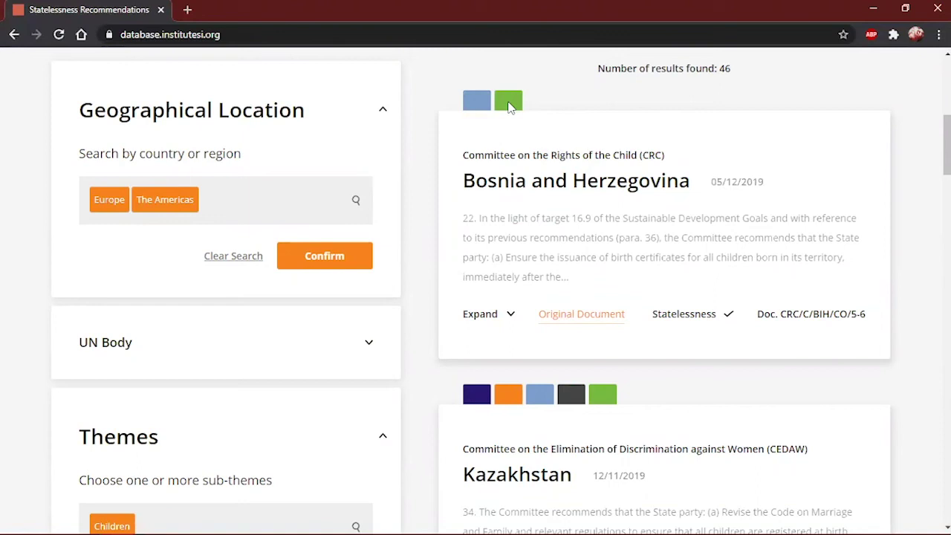
drag(511, 111, 505, 259)
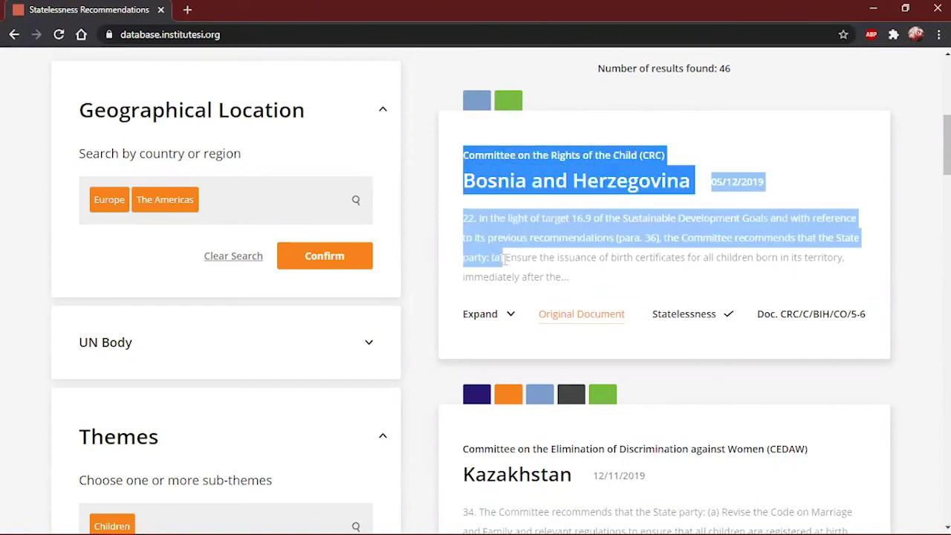
click(507, 312)
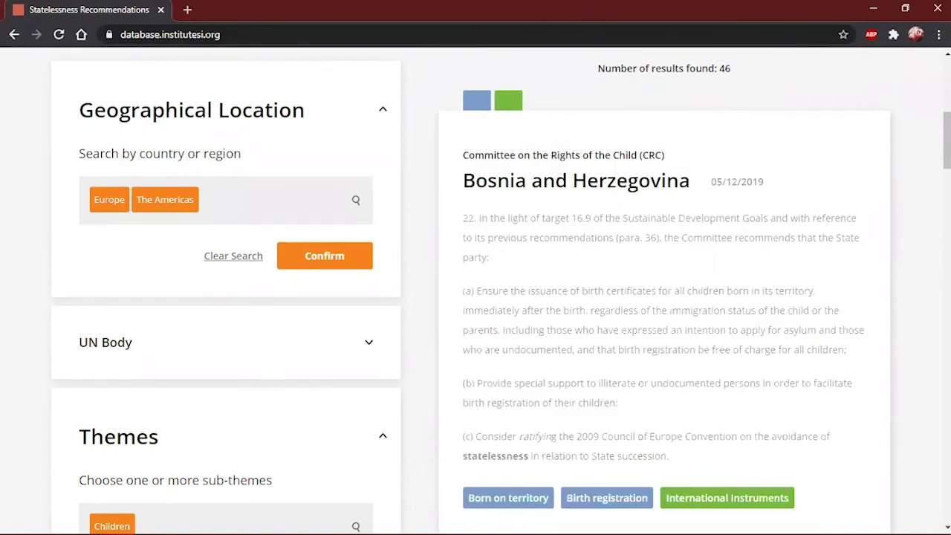
scroll(501, 291, down, 2)
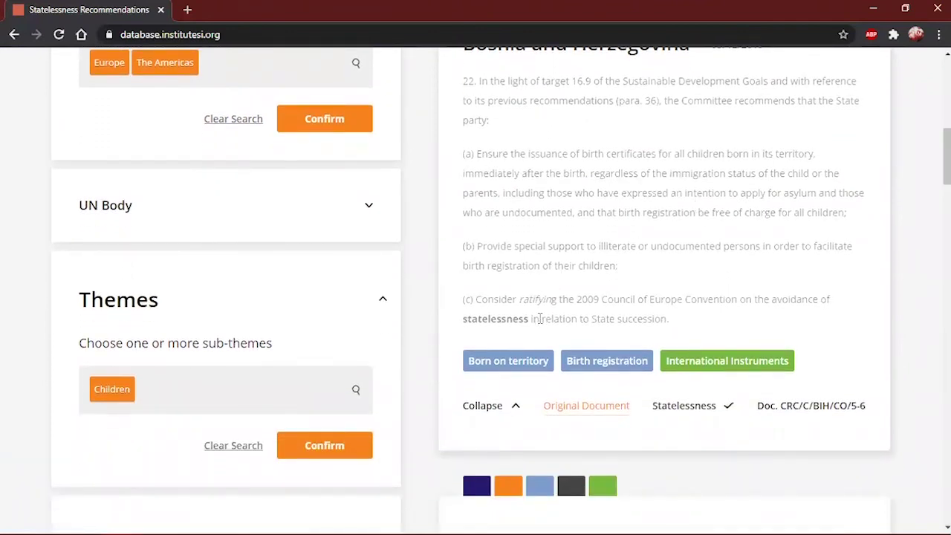
drag(529, 318, 465, 319)
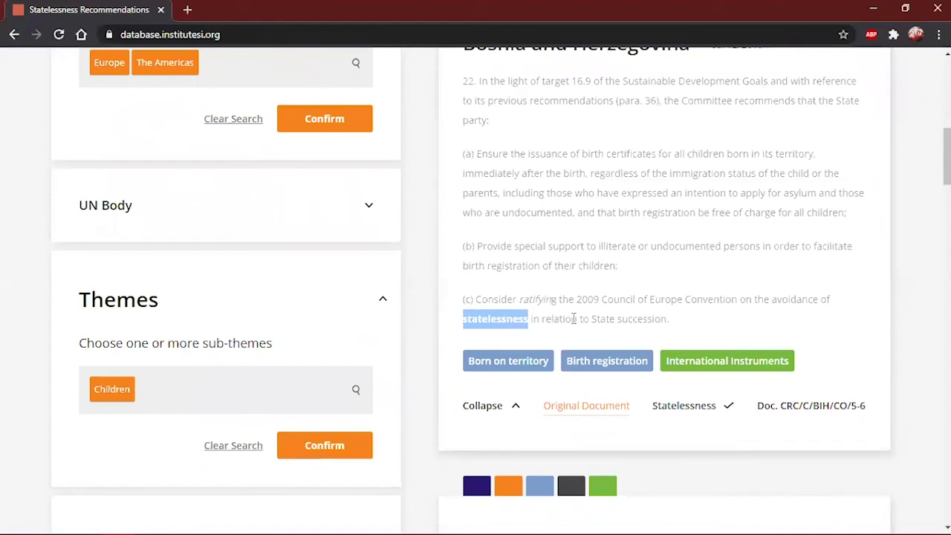
drag(559, 301, 518, 299)
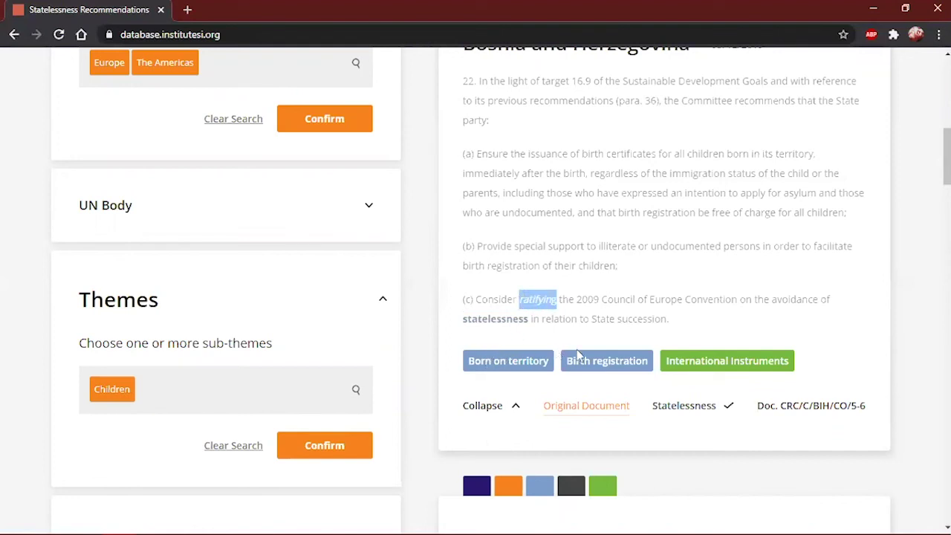
click(698, 360)
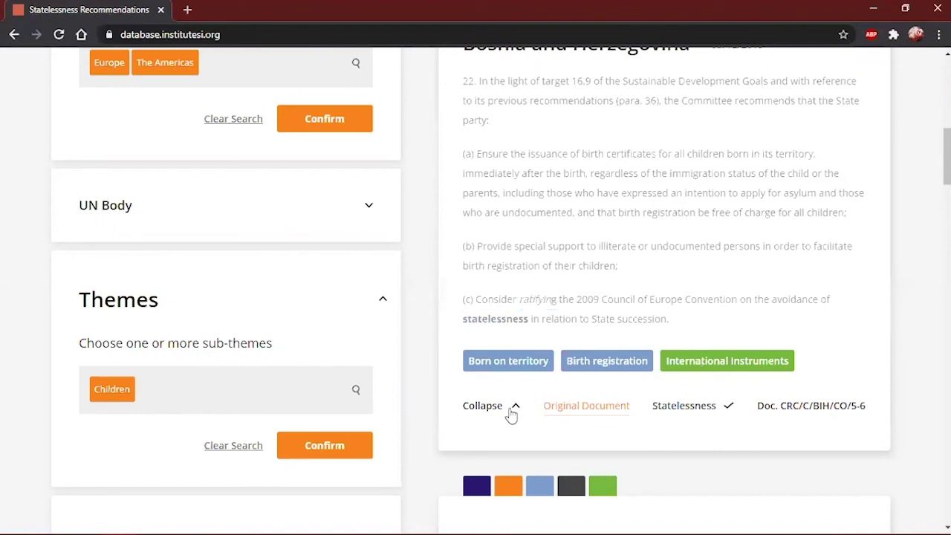
Examine the Original Document link and the Statelessness mark beneath the Bosnia and Herzegovina recommendation
click(566, 408)
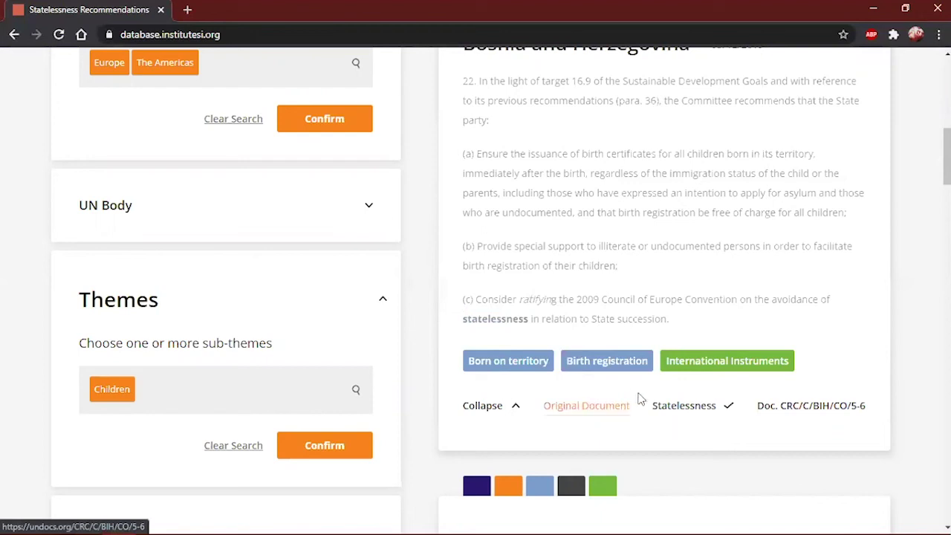
drag(652, 409, 740, 412)
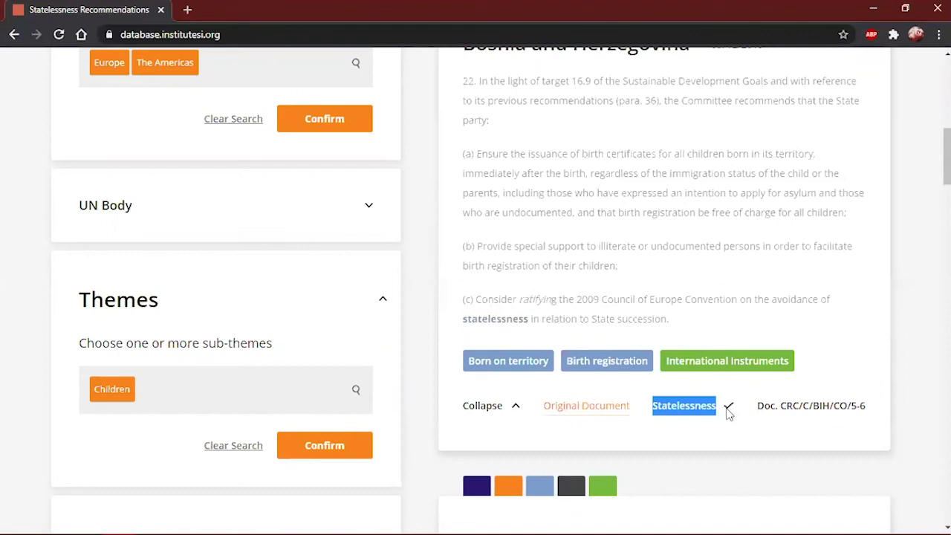
click(729, 414)
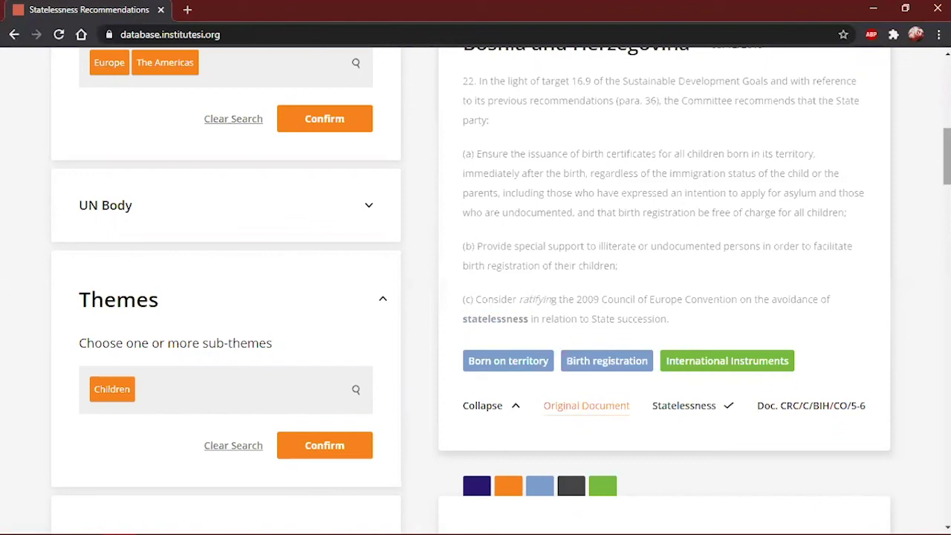
Clear the Geographical Location, Year of Publication, Themes and Reference To Statelessness filters
drag(947, 156, 947, 155)
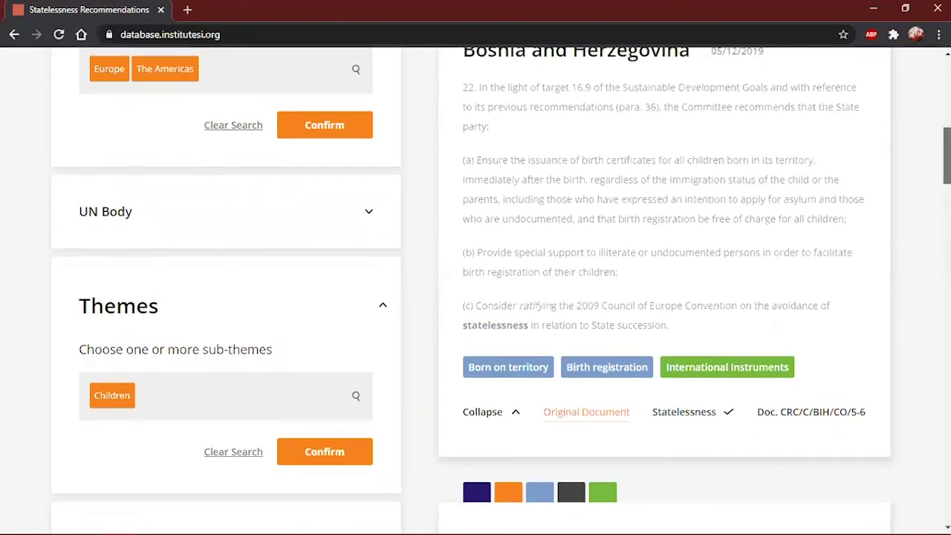
scroll(947, 156, down, 3)
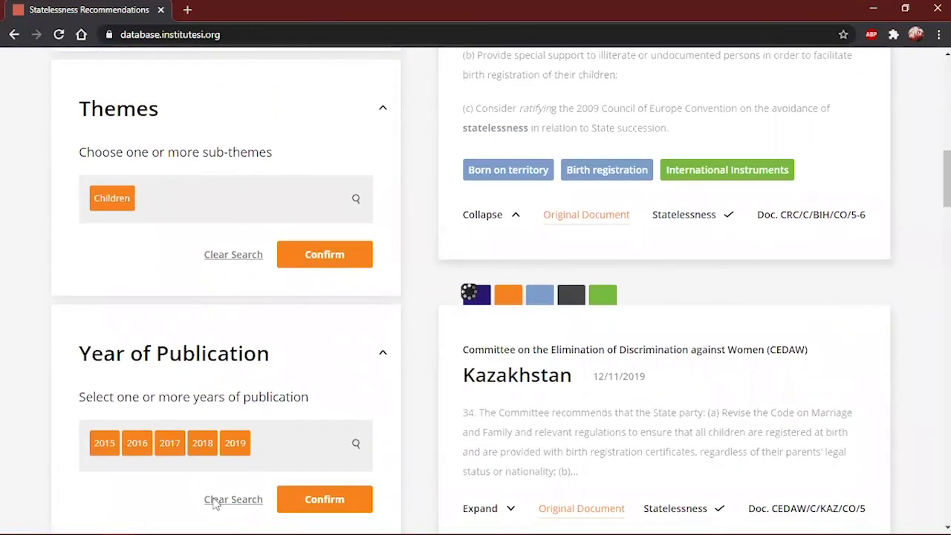
scroll(231, 364, up, 4)
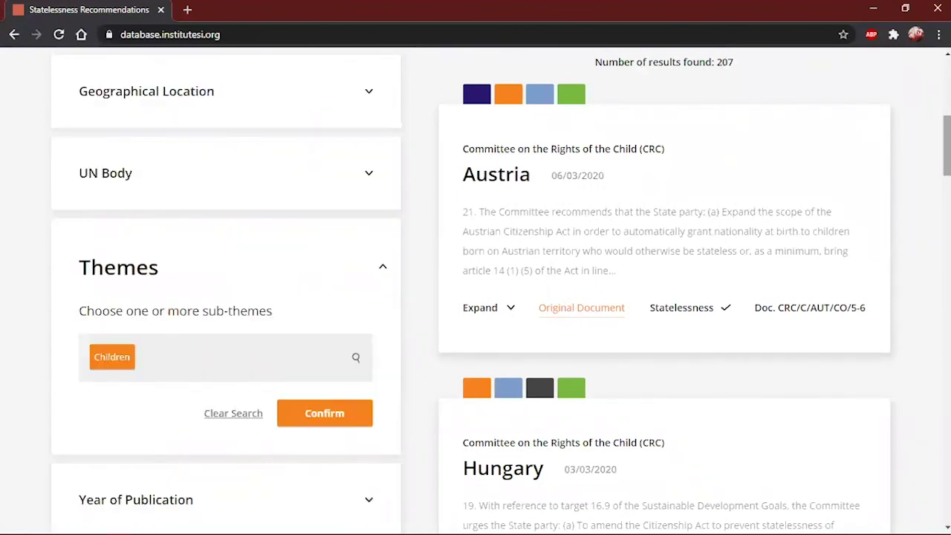
scroll(274, 274, down, 1)
click(245, 336)
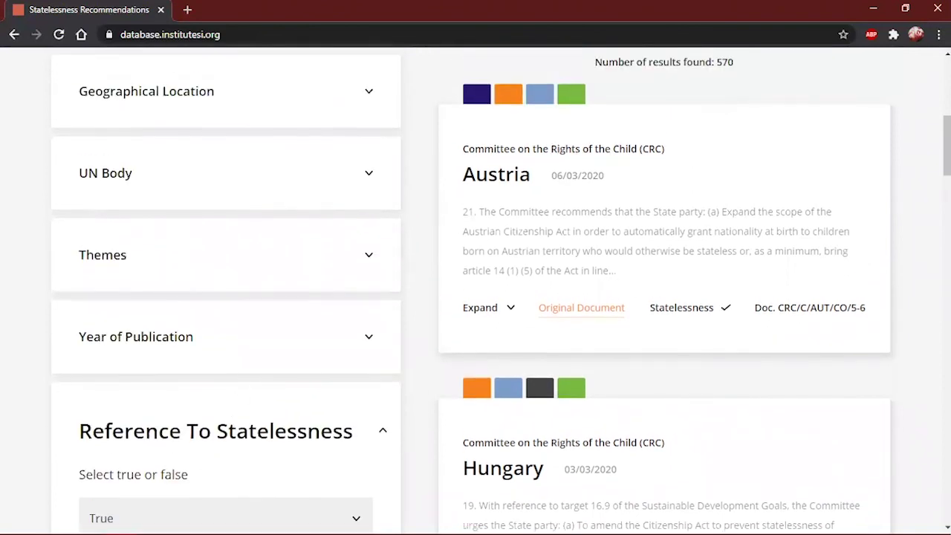
scroll(285, 205, down, 3)
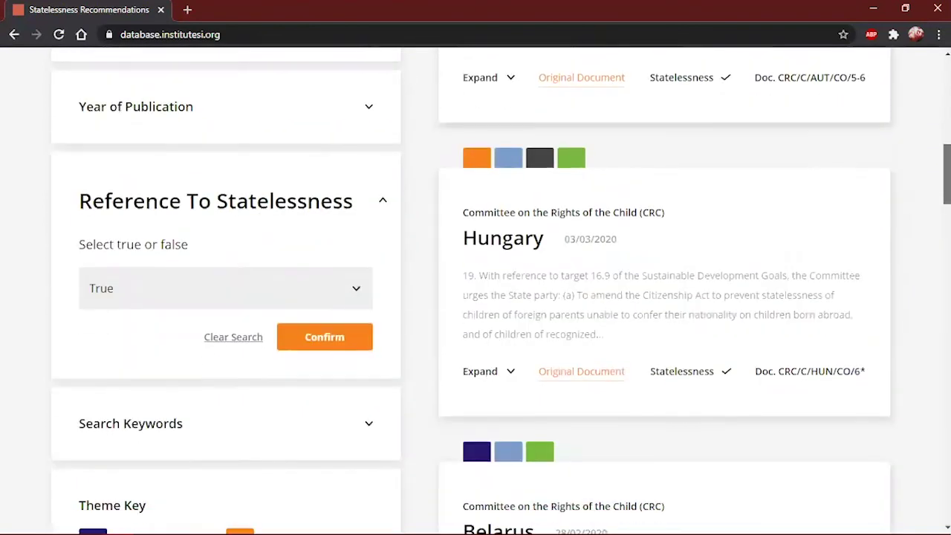
click(238, 338)
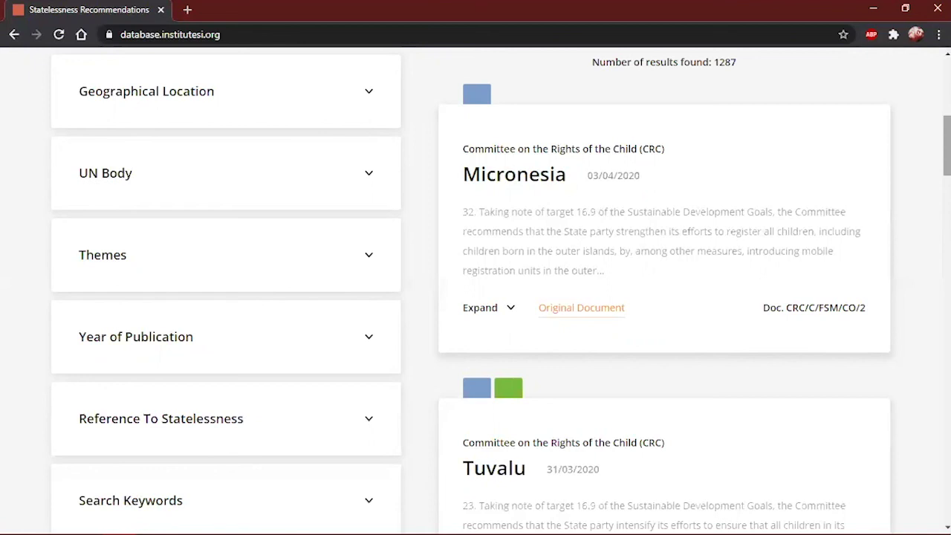
Set the UN Body filter to Committee on Migrant Workers (CMW) and apply it
scroll(476, 297, up, 1)
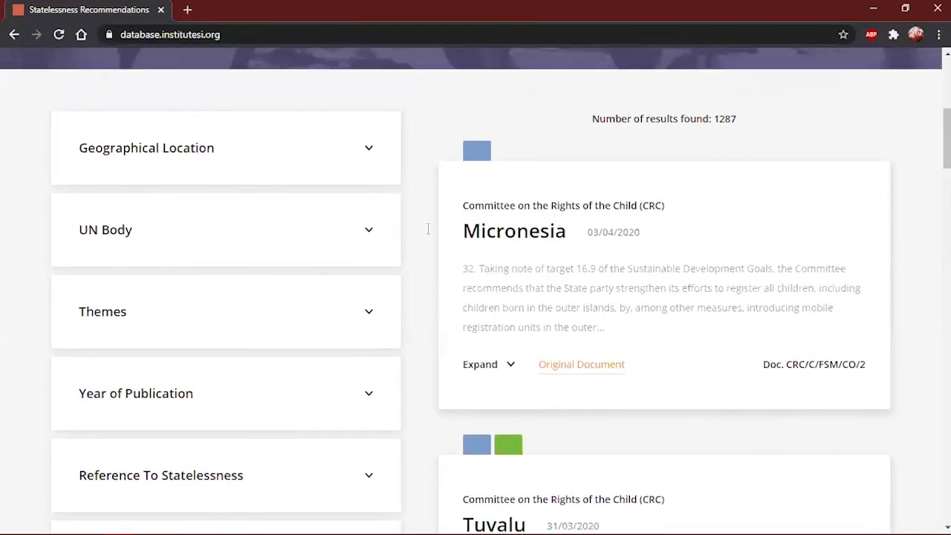
click(270, 265)
click(230, 346)
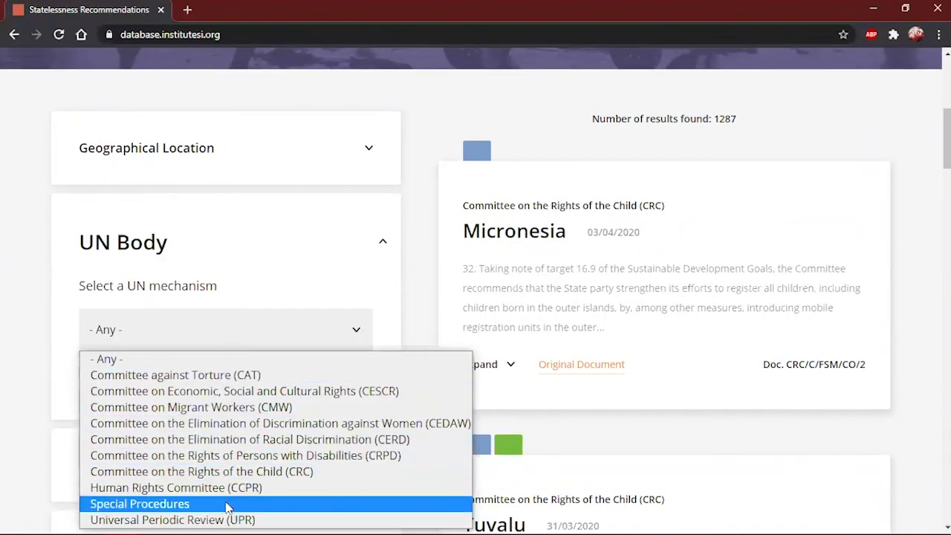
click(238, 407)
click(331, 389)
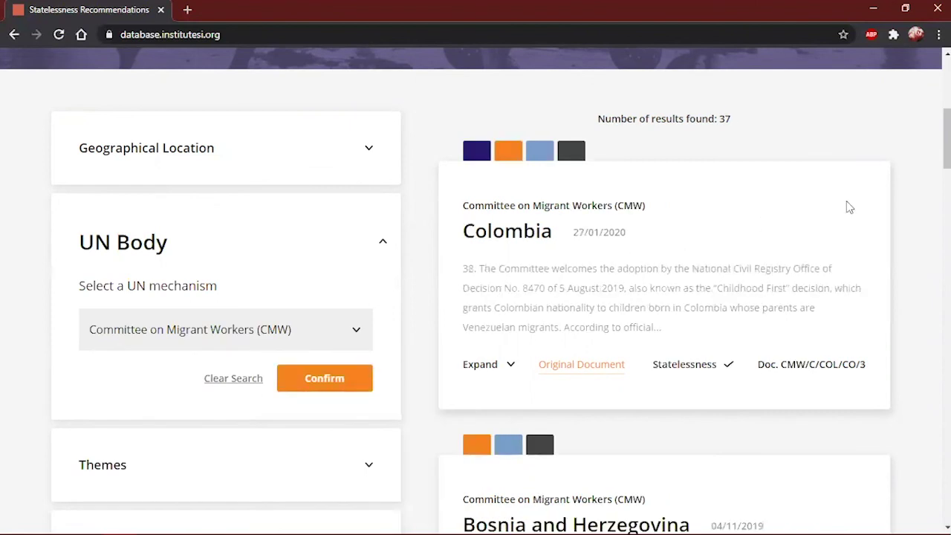
Add the sub-themes Protection/Enjoyment of rights, Detention, Identification and determination procedures, and (Forced) migration context to the Themes filter and apply it
scroll(487, 160, down, 4)
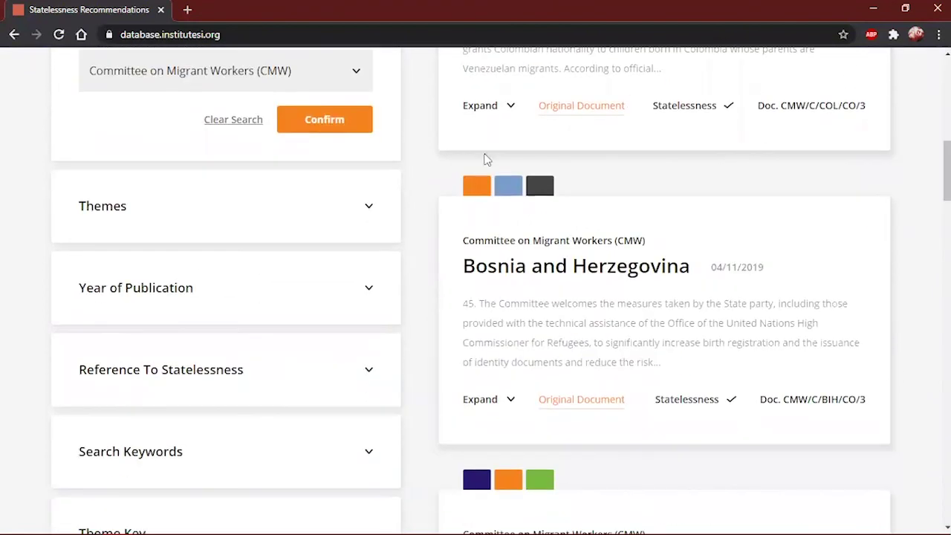
click(239, 227)
click(187, 306)
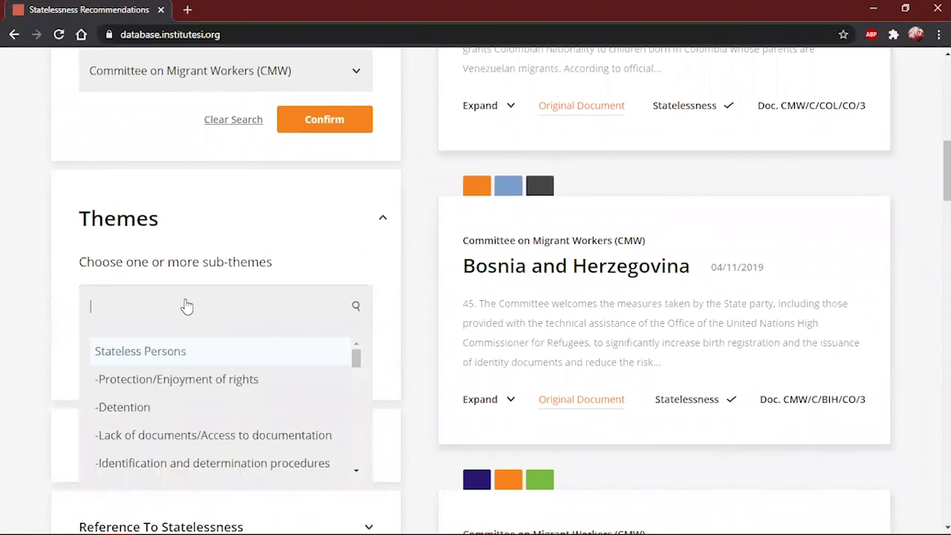
click(183, 381)
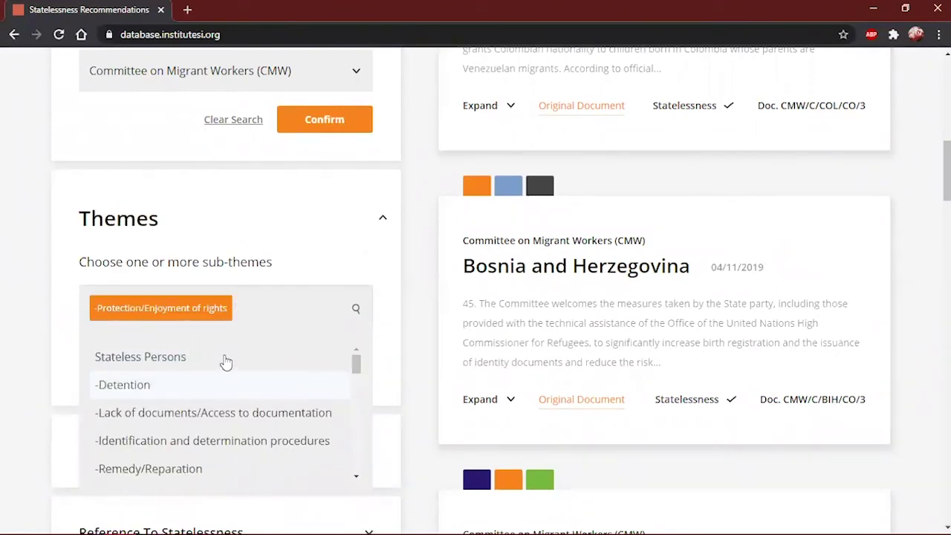
click(148, 387)
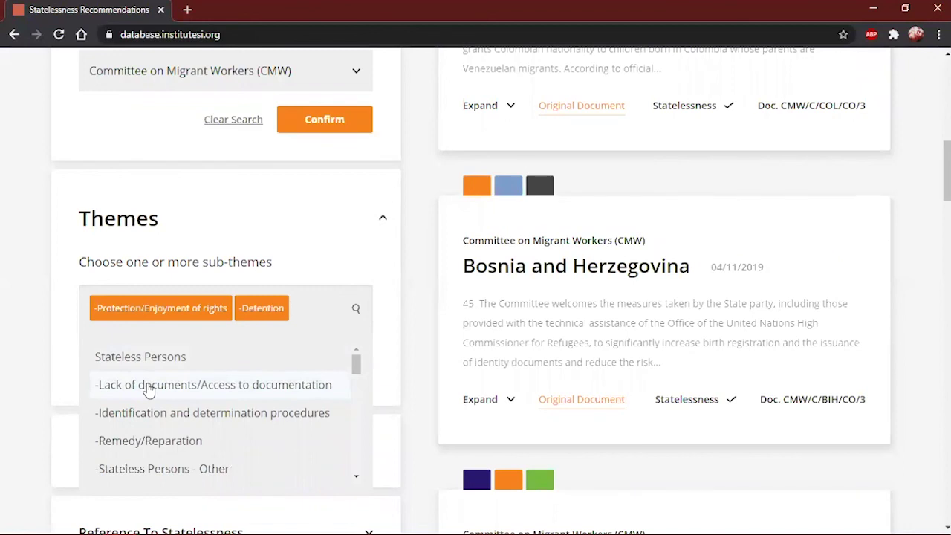
click(150, 413)
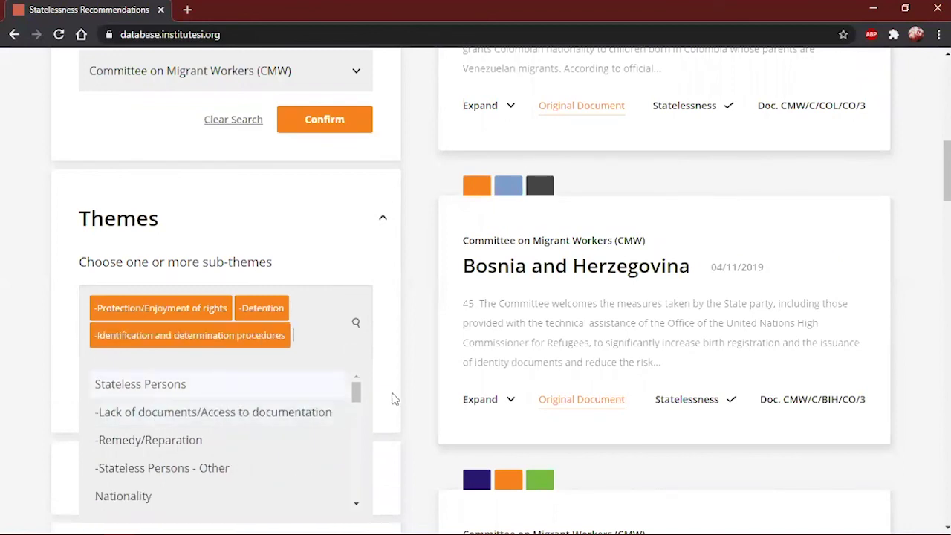
drag(357, 389, 357, 411)
click(223, 407)
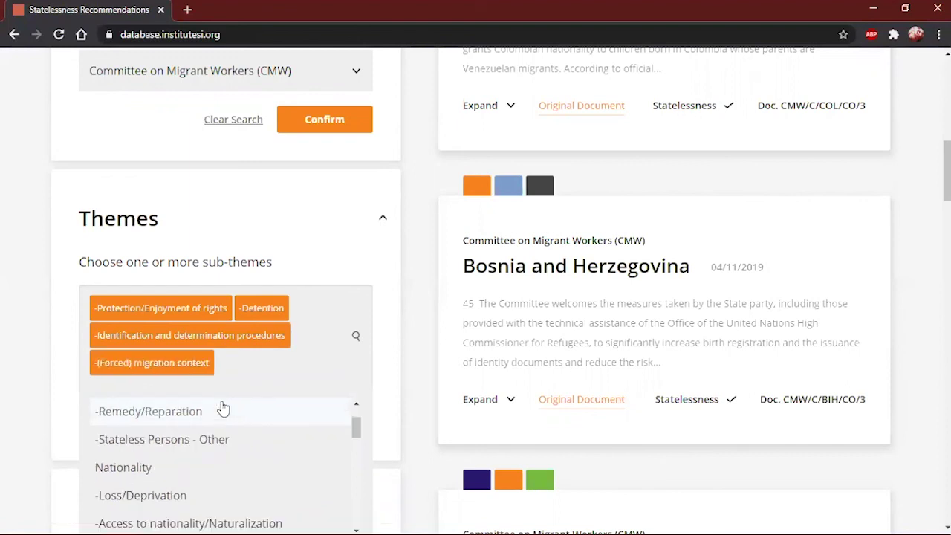
click(65, 394)
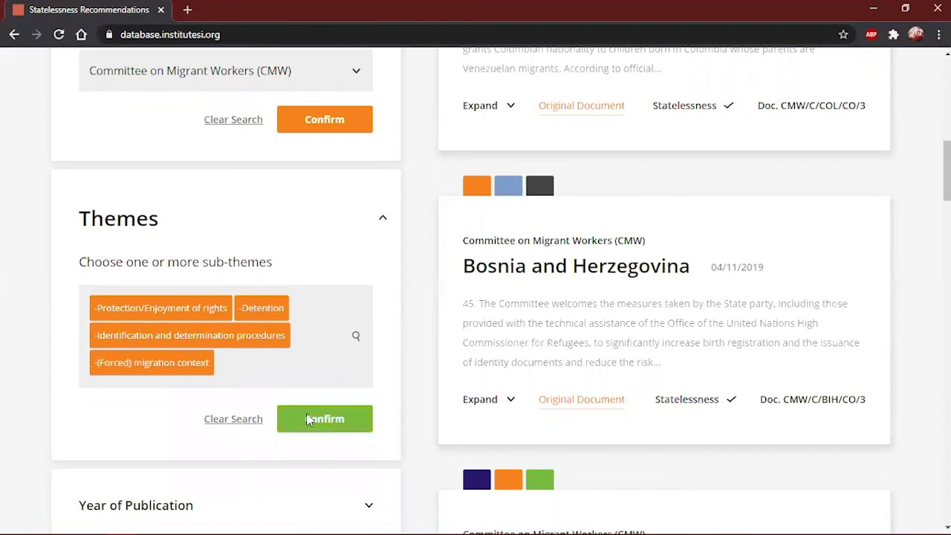
click(323, 418)
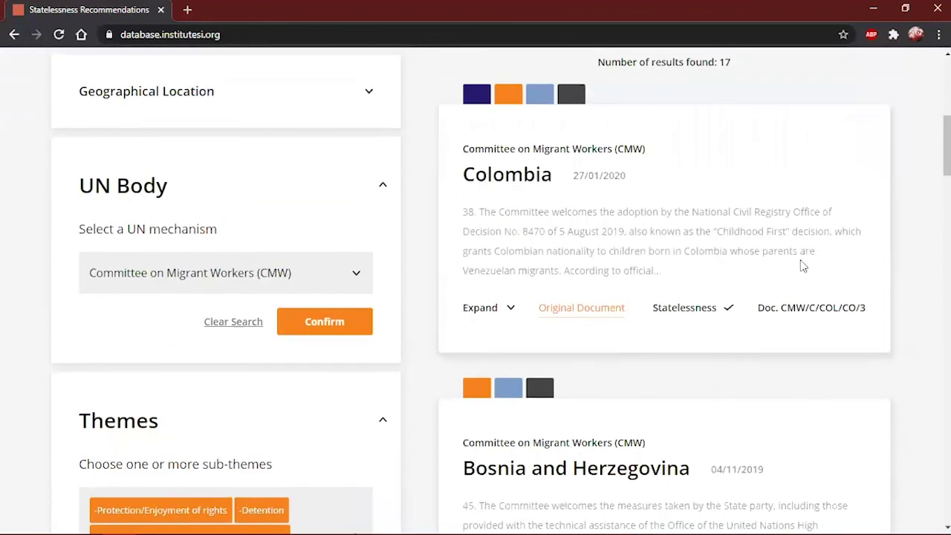
Switch the UN Body filter to Committee on the Rights of the Child (CRC) and apply it
scroll(802, 266, up, 1)
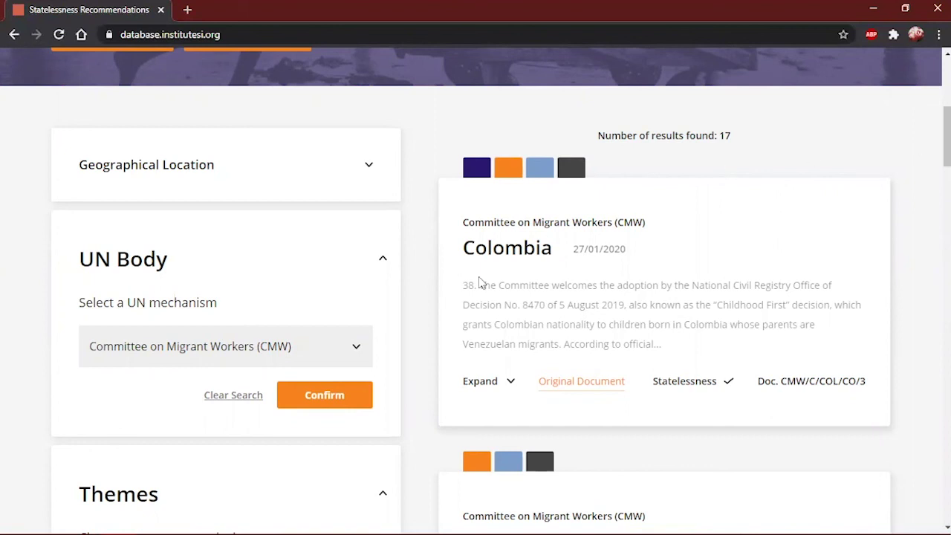
click(335, 348)
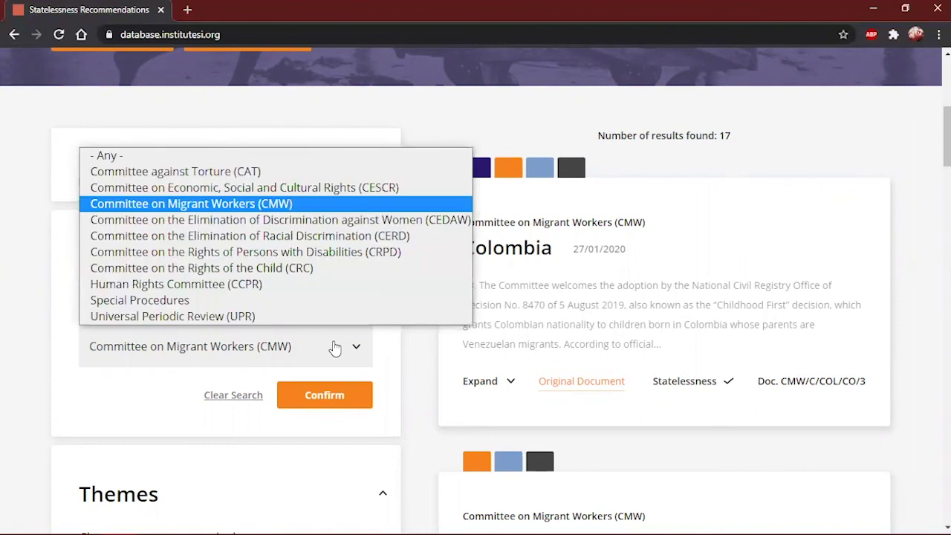
click(318, 269)
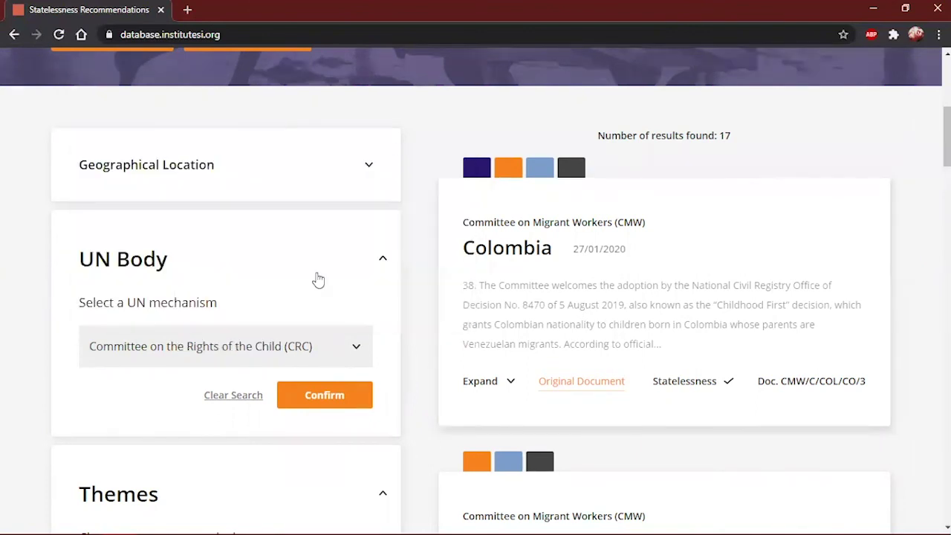
click(317, 393)
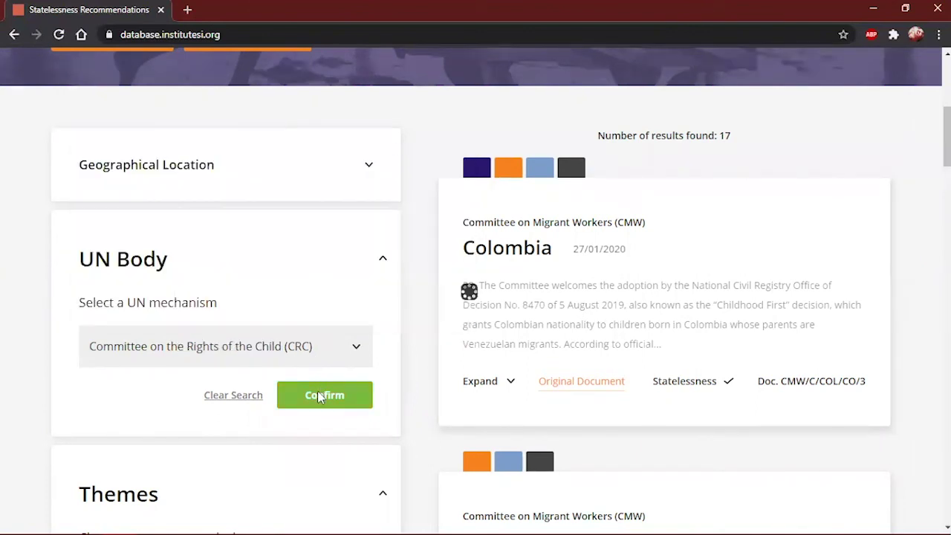